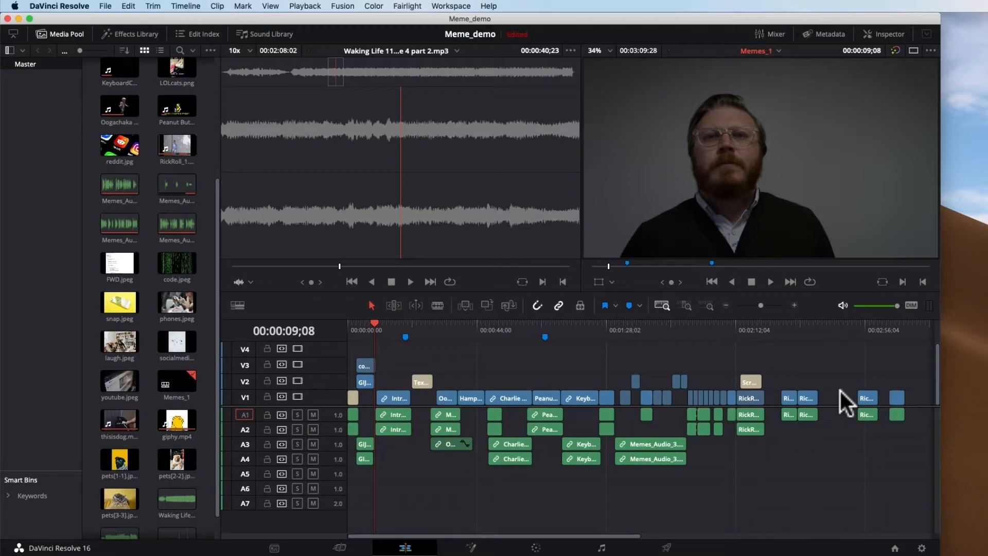
Place Waking Life 05 - Lastima Grande.mp3 on audio track A6 at the timeline's start and return the playhead to 00:00:00;00
{"action": "scroll", "coordinate": [159, 428], "scroll_direction": "down", "scroll_amount": 2}
{"action": "left_click", "coordinate": [119, 509]}
{"action": "left_click_drag", "start_coordinate": [118, 512], "coordinate": [348, 494]}
{"action": "left_click", "coordinate": [426, 486]}
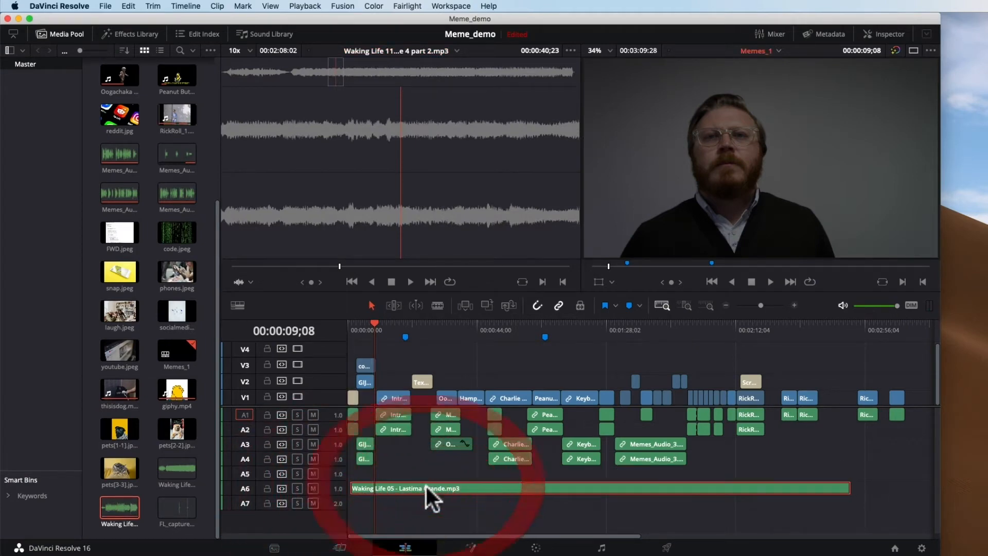
{"action": "left_click_drag", "start_coordinate": [351, 325], "coordinate": [346, 325]}
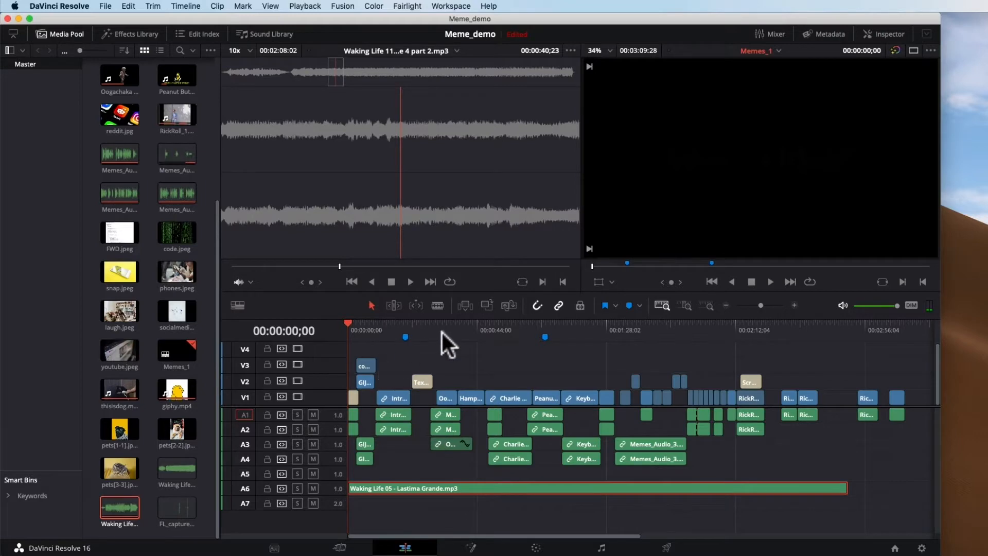
Play back the timeline at two early points to hear how the music mixes with the other audio
{"action": "left_click", "coordinate": [417, 322]}
{"action": "key", "text": "space"}
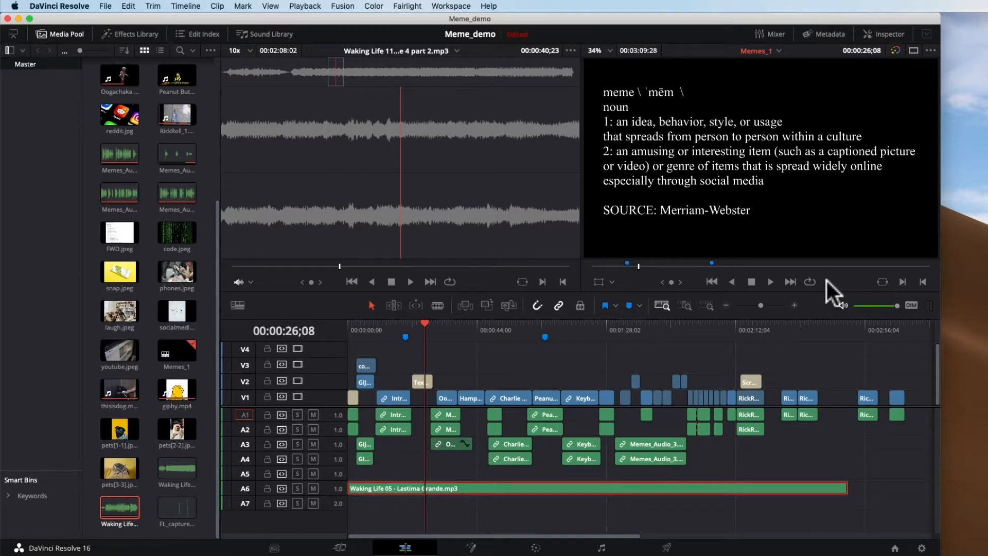
{"action": "left_click", "coordinate": [387, 330]}
{"action": "key", "text": "space"}
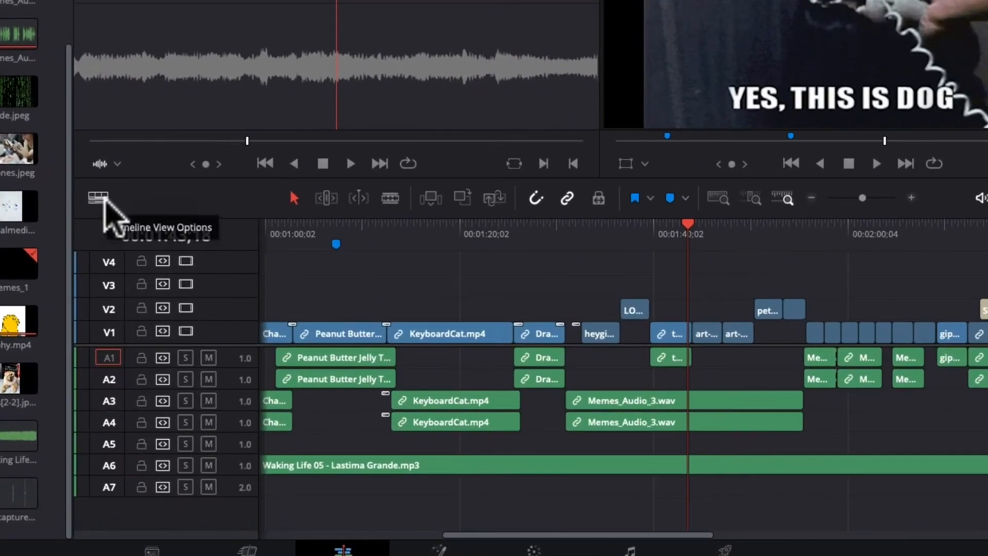
Increase the height of all audio tracks to about three quarters of the range in the timeline view options
{"action": "left_click", "coordinate": [98, 198]}
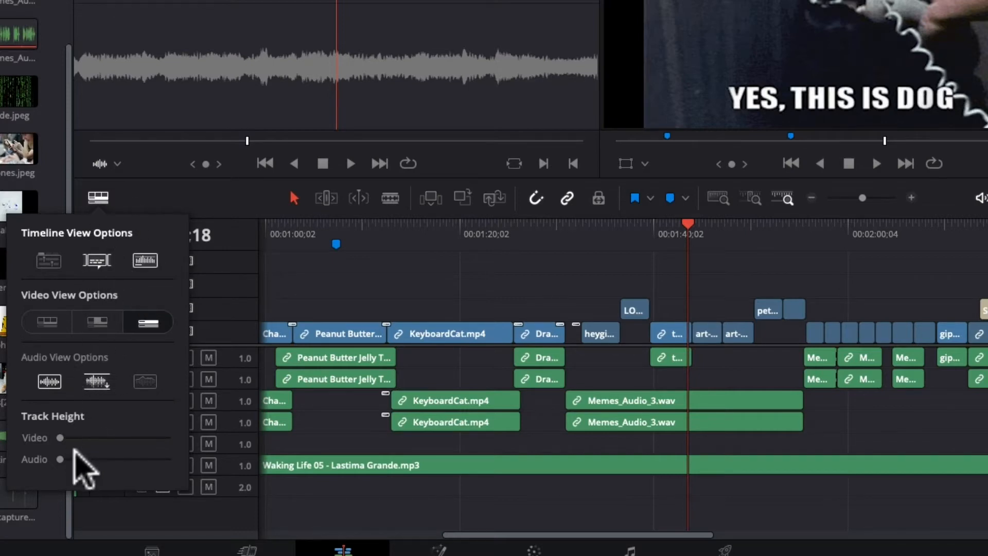
{"action": "left_click_drag", "start_coordinate": [58, 457], "coordinate": [136, 458]}
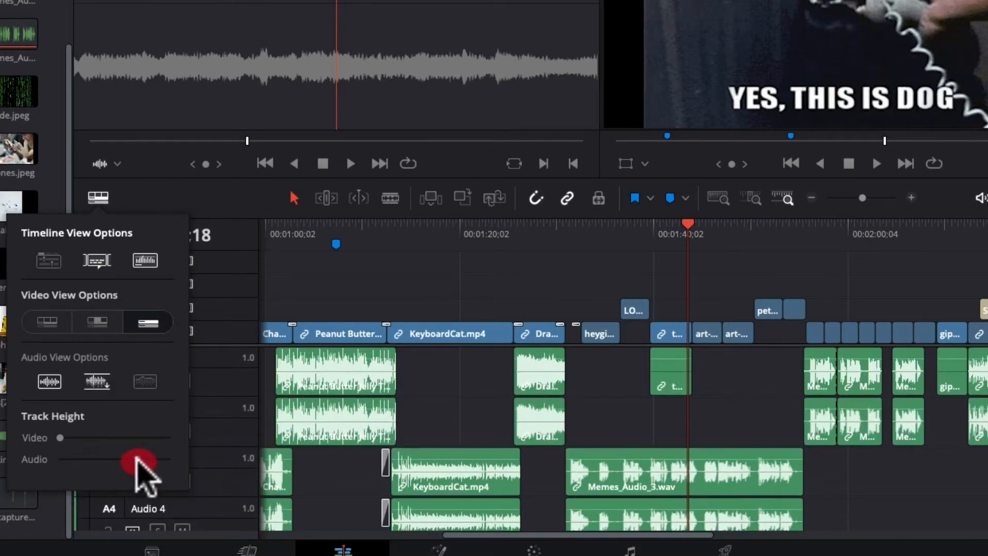
{"action": "left_click_drag", "start_coordinate": [137, 459], "coordinate": [141, 458]}
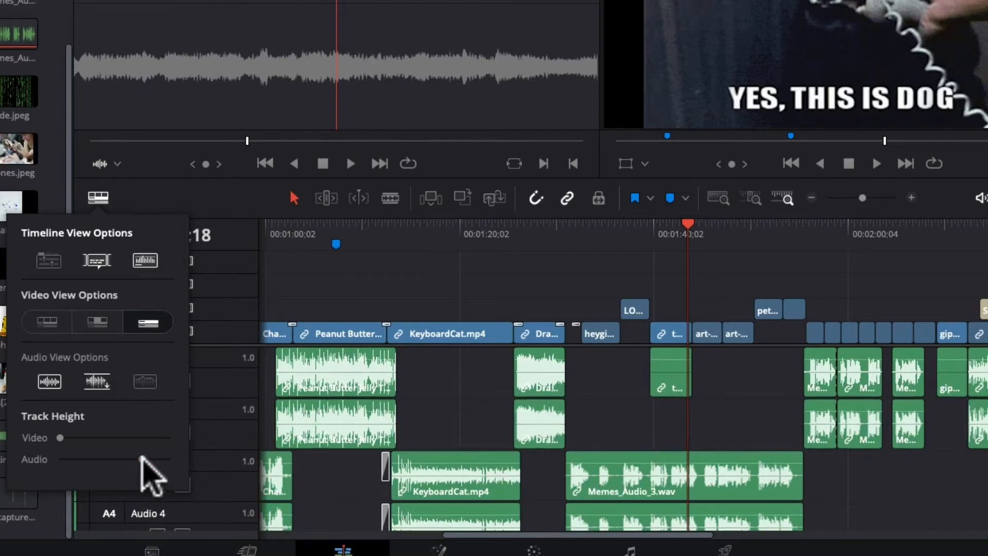
{"action": "left_click", "coordinate": [452, 431]}
Resize the Audio 1 track individually and raise the divider between video and audio tracks to give the audio more room
{"action": "left_click_drag", "start_coordinate": [214, 394], "coordinate": [251, 120]}
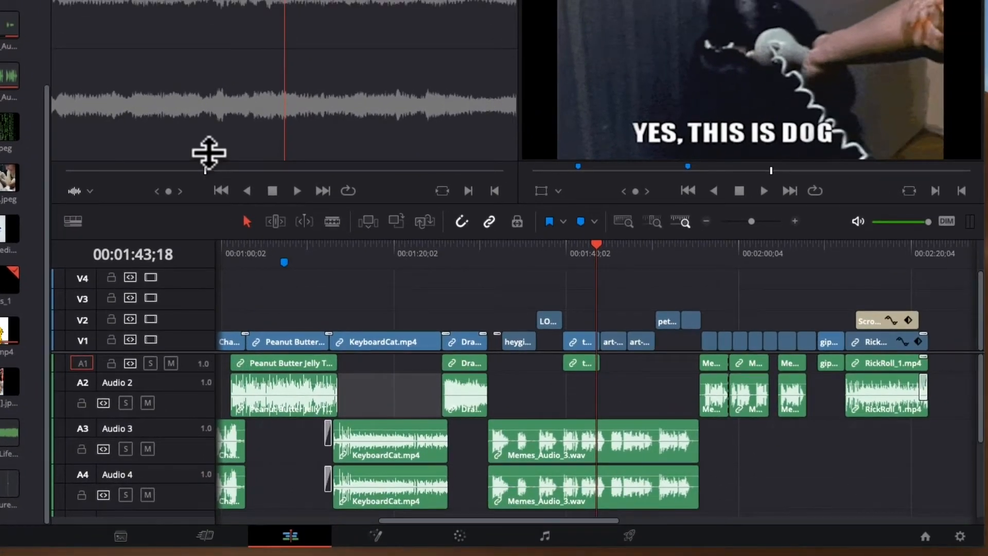
{"action": "left_click_drag", "start_coordinate": [209, 153], "coordinate": [205, 494]}
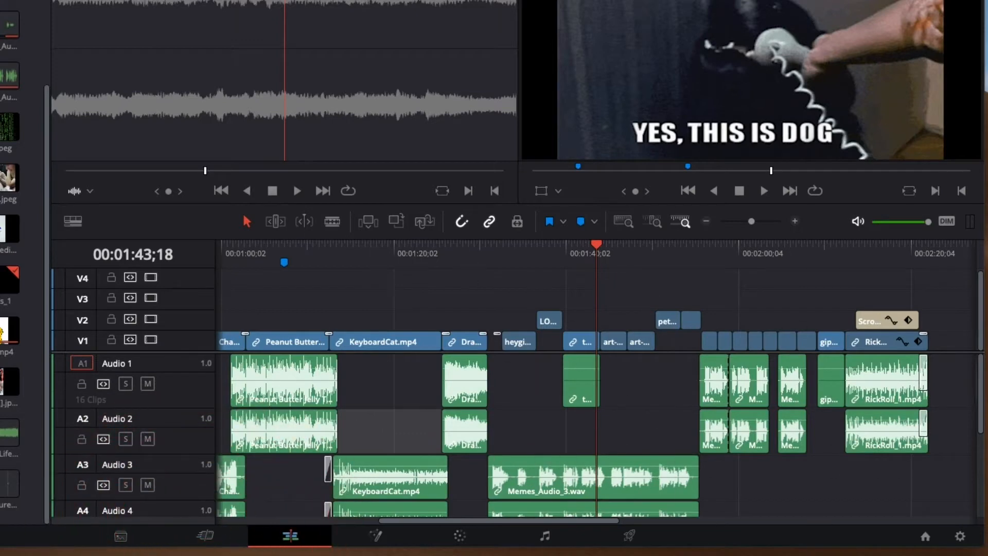
{"action": "left_click_drag", "start_coordinate": [978, 397], "coordinate": [964, 360]}
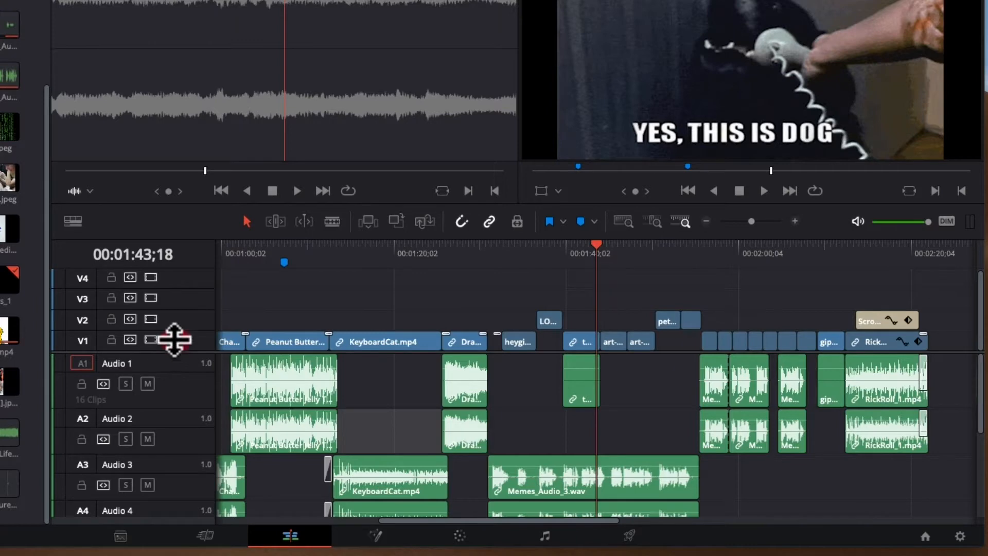
{"action": "left_click_drag", "start_coordinate": [172, 353], "coordinate": [168, 293]}
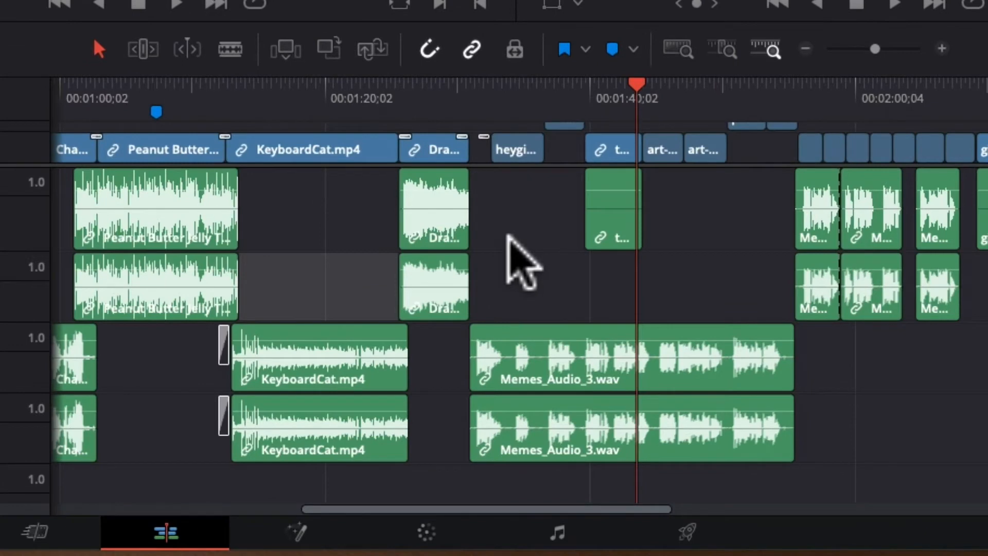
Examine the waveforms of the audio clips around 00:02:00;04, including the music clip on A6
{"action": "left_click", "coordinate": [211, 198]}
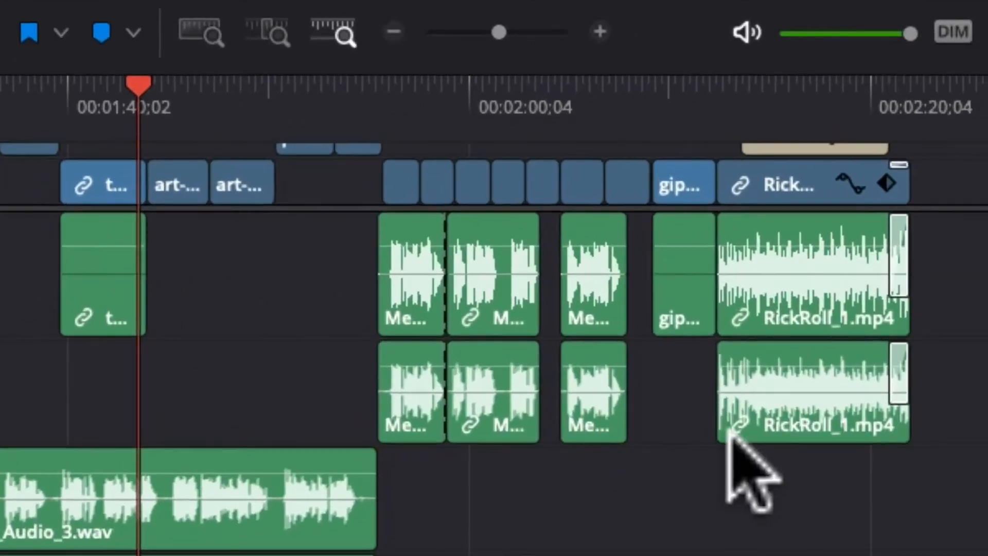
{"action": "left_click", "coordinate": [493, 95]}
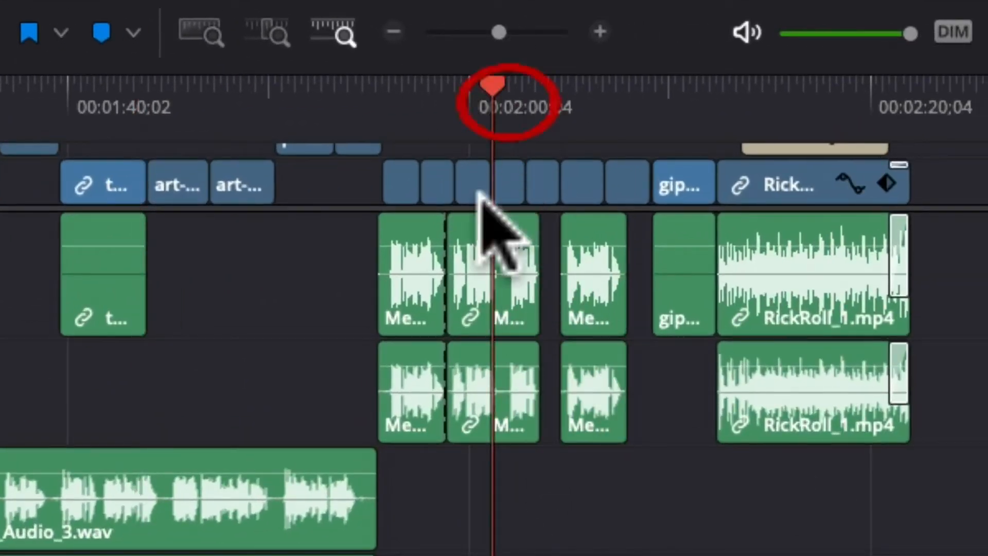
{"action": "left_click", "coordinate": [505, 88]}
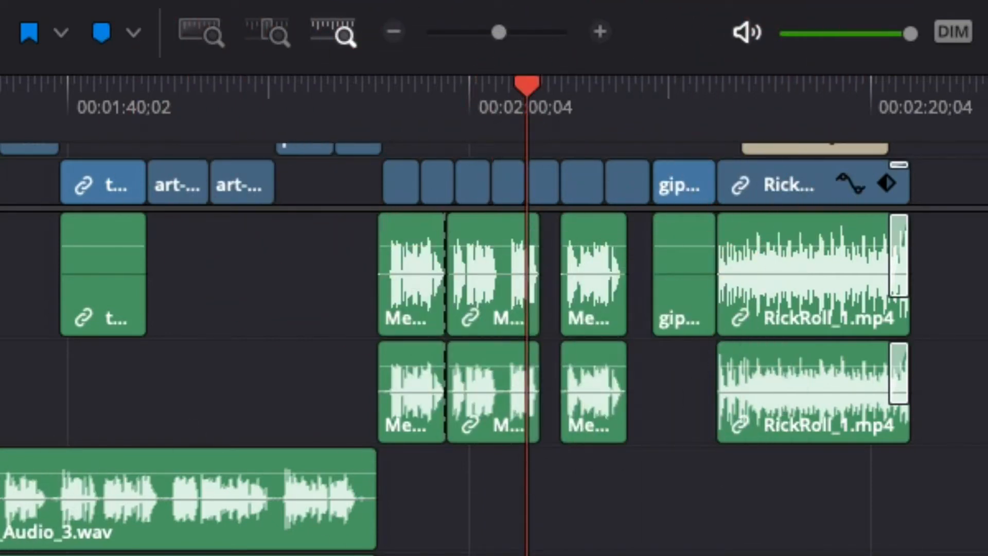
{"action": "scroll", "coordinate": [695, 548], "scroll_direction": "down", "scroll_amount": 5}
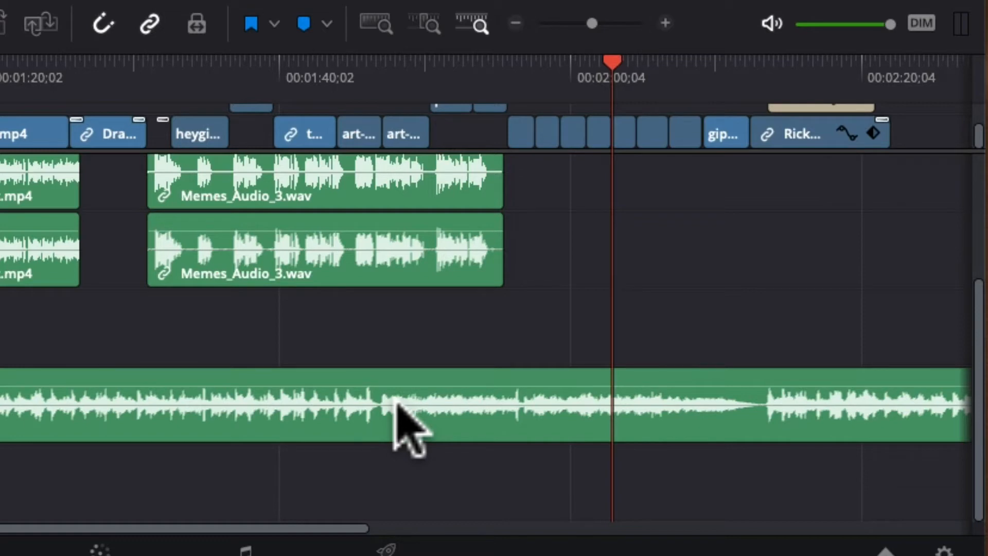
{"action": "scroll", "coordinate": [410, 350], "scroll_direction": "up", "scroll_amount": 5}
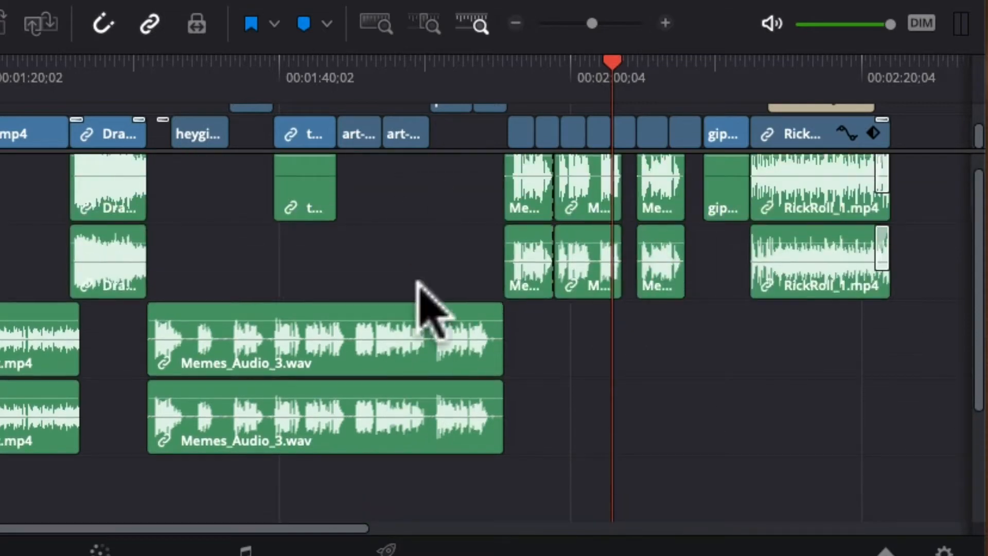
{"action": "scroll", "coordinate": [581, 438], "scroll_direction": "down", "scroll_amount": 2}
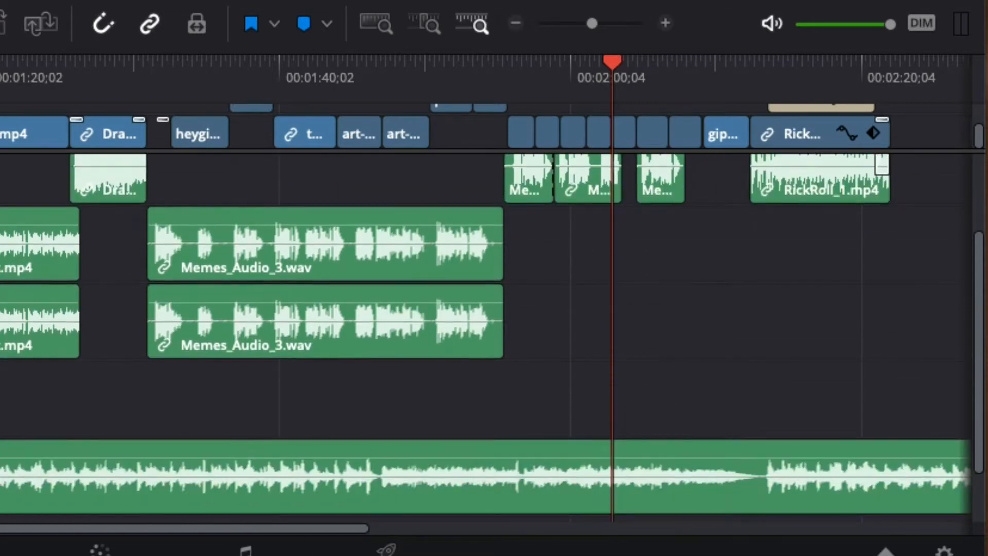
{"action": "scroll", "coordinate": [165, 447], "scroll_direction": "up", "scroll_amount": 2}
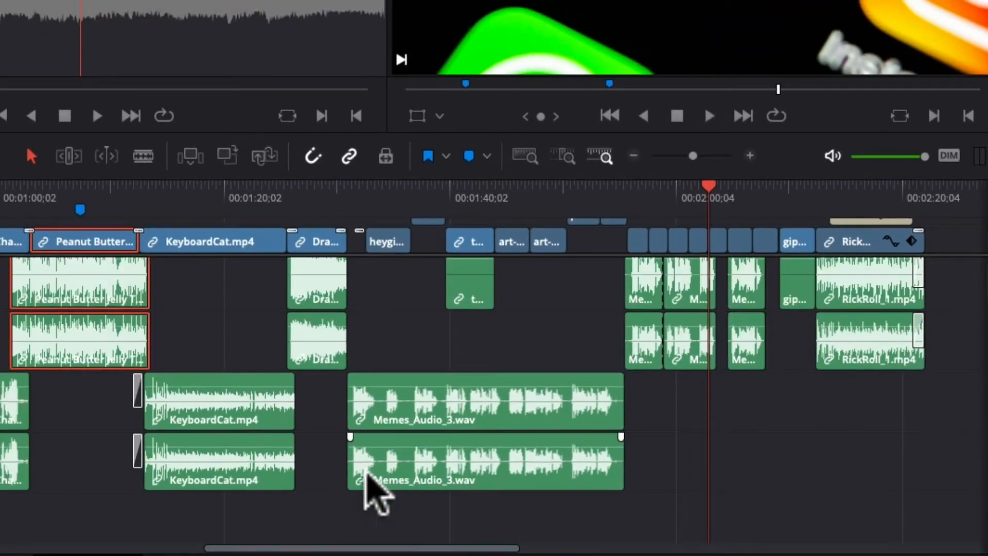
Zoom in where thisisdog.mp4 starts and adjust the volume line of the Memes_Audio_3.wav clip on A4
{"action": "left_click", "coordinate": [453, 407]}
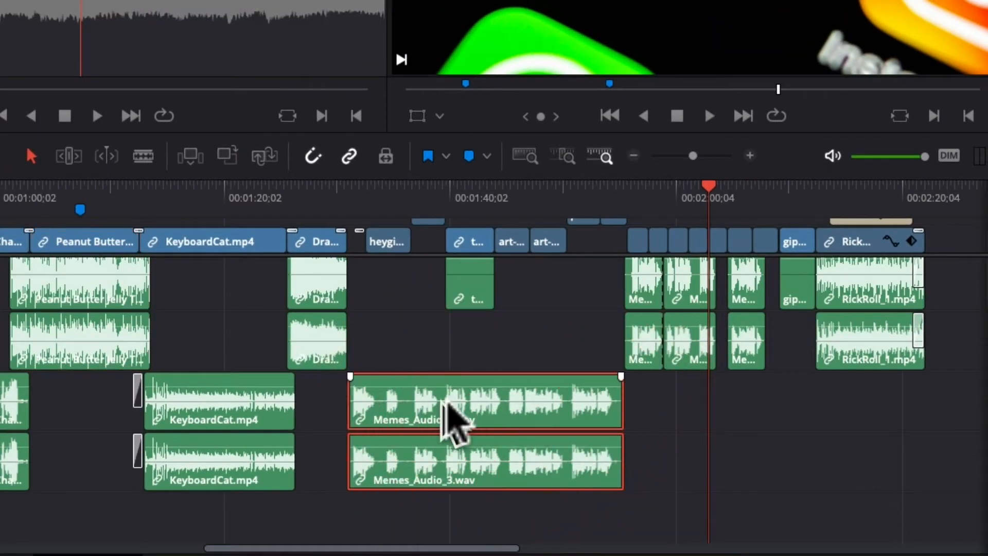
{"action": "left_click", "coordinate": [459, 202]}
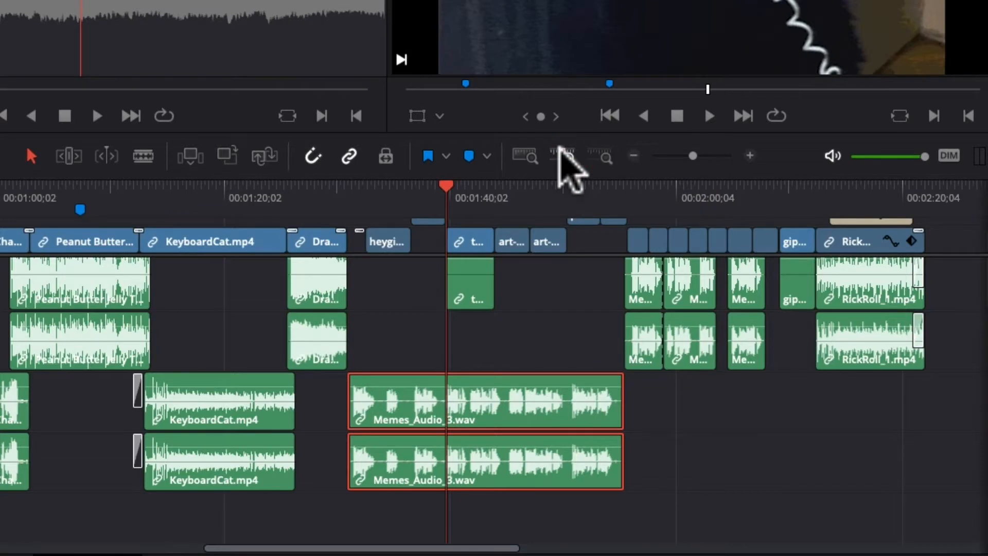
{"action": "left_click", "coordinate": [563, 156]}
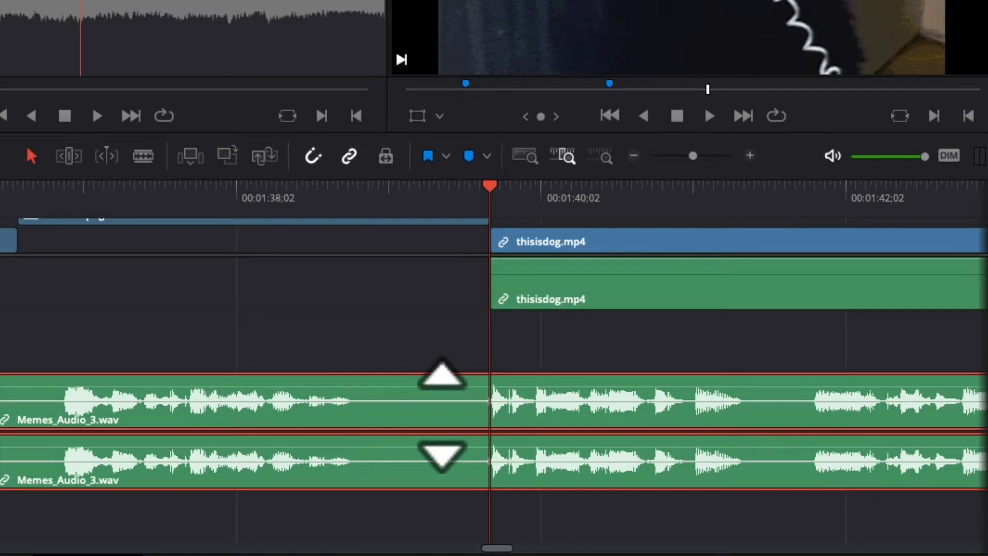
{"action": "left_click_drag", "start_coordinate": [423, 386], "coordinate": [441, 397]}
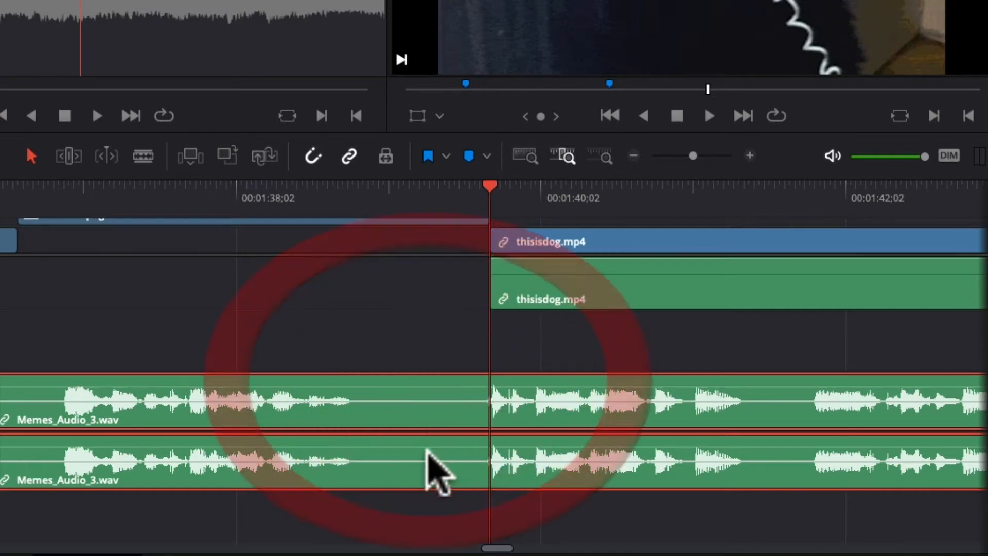
{"action": "left_click_drag", "start_coordinate": [429, 447], "coordinate": [426, 444]}
Lower the volume line of the Waking Life 05 - Lastima Grande.mp3 clip on A6
{"action": "scroll", "coordinate": [486, 440], "scroll_direction": "down", "scroll_amount": 5}
{"action": "scroll", "coordinate": [487, 439], "scroll_direction": "down", "scroll_amount": 2}
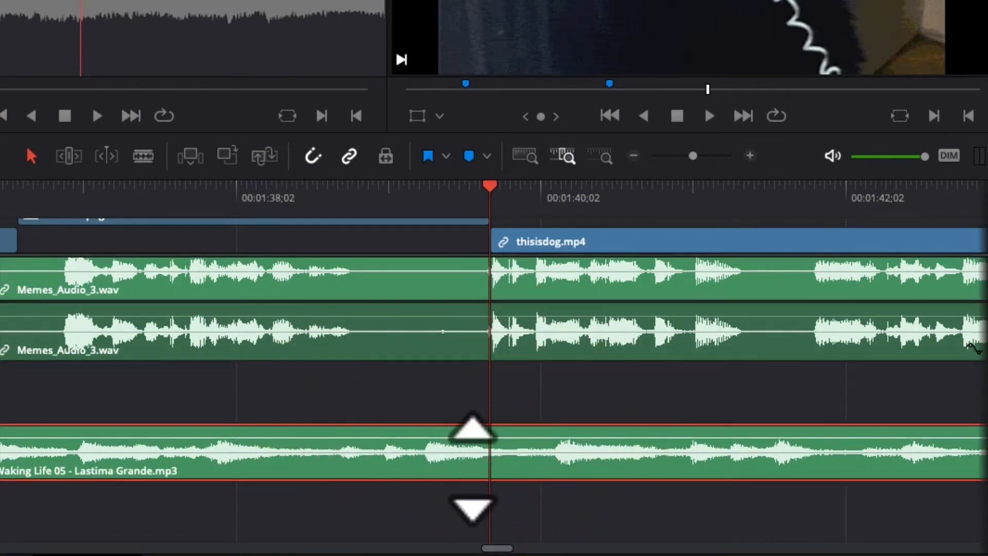
{"action": "mouse_move", "coordinate": [472, 470]}
{"action": "left_mouse_down"}
{"action": "mouse_move", "coordinate": [464, 472]}
{"action": "mouse_move", "coordinate": [453, 447]}
{"action": "left_mouse_up"}
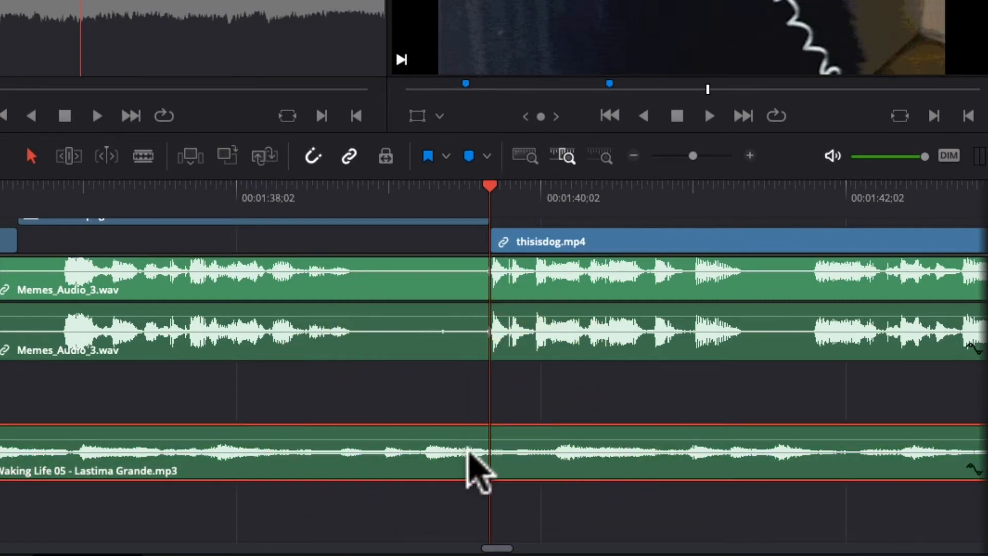
Add a short fade-in to the start of the Memes_Audio_3.wav clip on A3
{"action": "scroll", "coordinate": [470, 466], "scroll_direction": "up", "scroll_amount": 3}
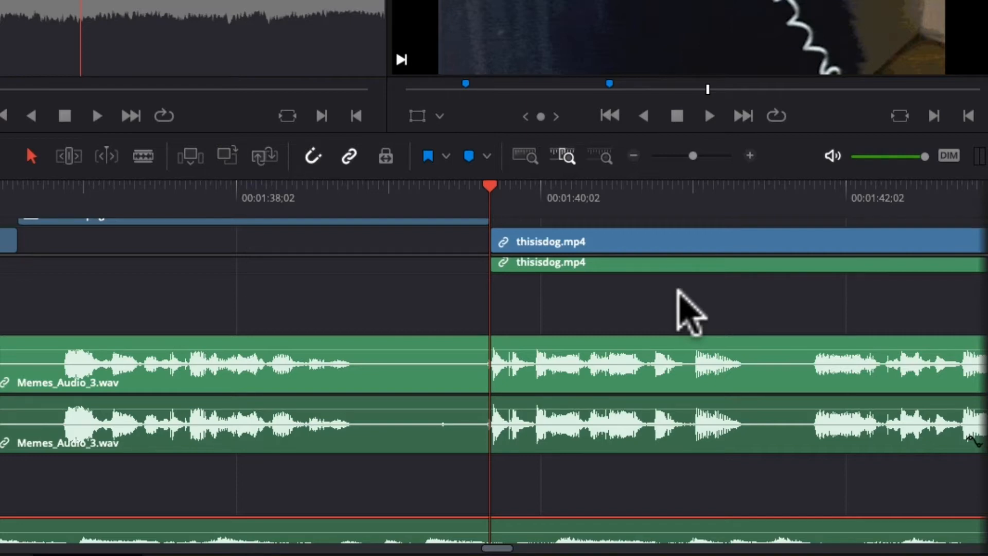
{"action": "left_click_drag", "start_coordinate": [496, 548], "coordinate": [453, 547]}
{"action": "left_click", "coordinate": [419, 359]}
{"action": "mouse_move", "coordinate": [300, 353]}
{"action": "left_mouse_down"}
{"action": "mouse_move", "coordinate": [320, 354]}
{"action": "mouse_move", "coordinate": [297, 360]}
{"action": "left_mouse_up"}
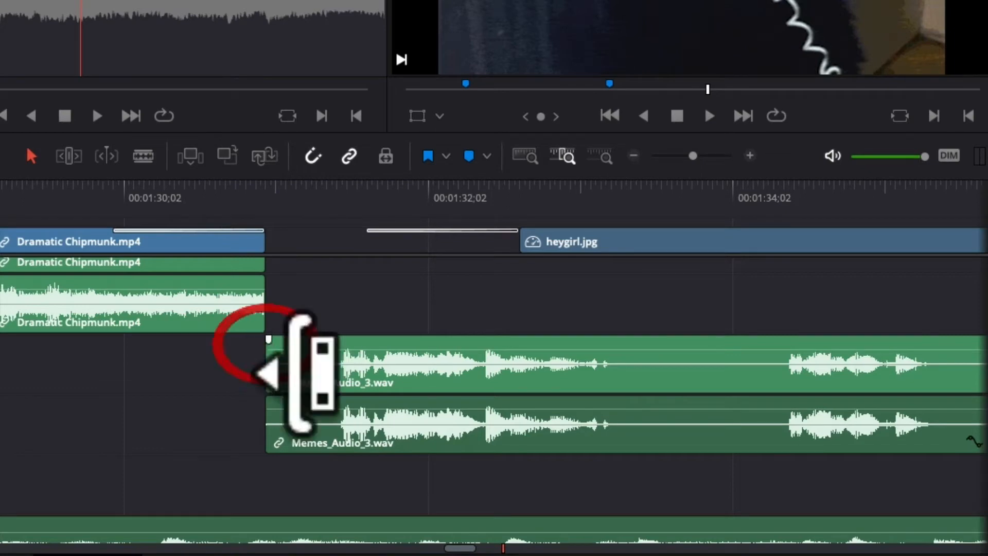
{"action": "left_click", "coordinate": [280, 411]}
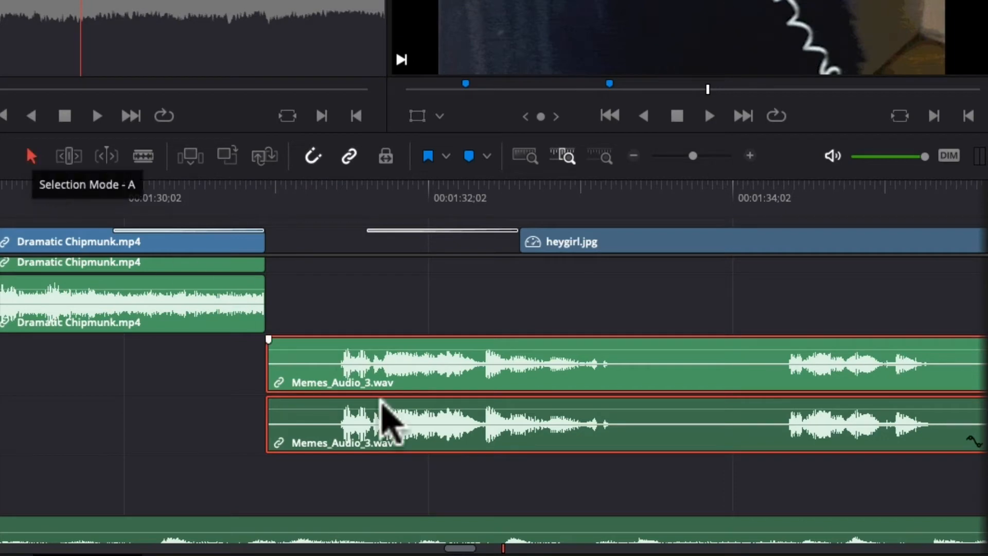
{"action": "left_click", "coordinate": [317, 371]}
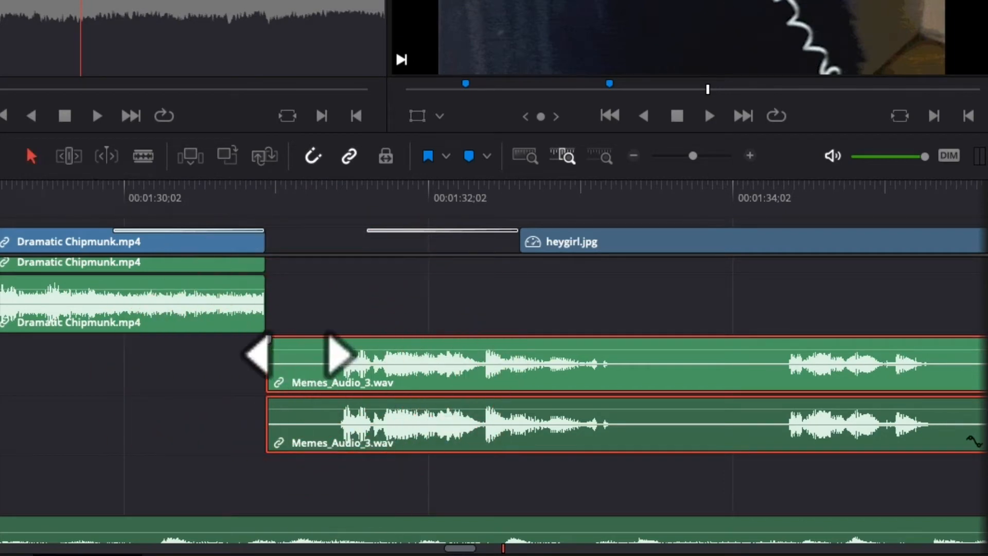
{"action": "left_click_drag", "start_coordinate": [298, 353], "coordinate": [387, 357]}
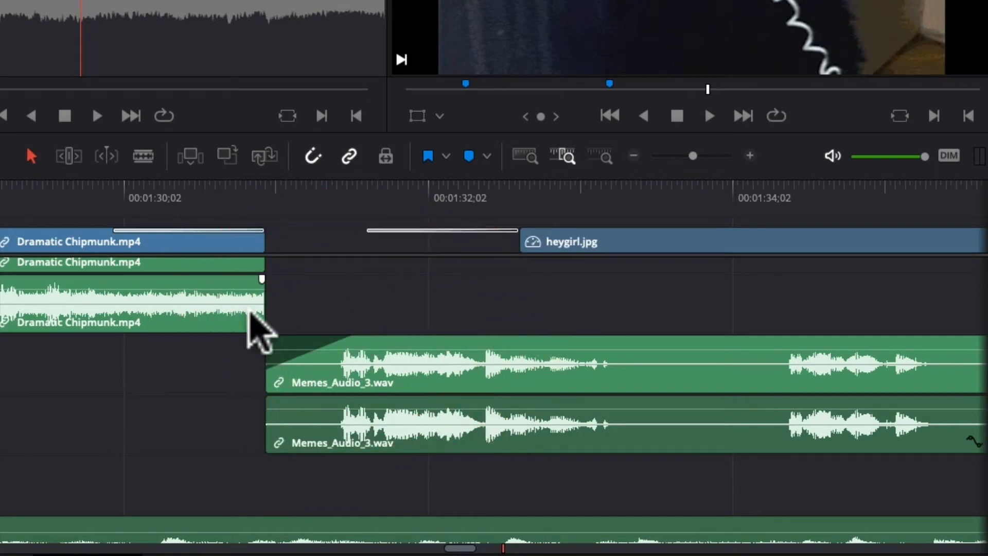
Add a fade-out to the end of the Dramatic Chipmunk.mp4 audio on A2 and reshape the Memes_Audio_3.wav fade-in curve on A3
{"action": "left_click_drag", "start_coordinate": [286, 289], "coordinate": [238, 289]}
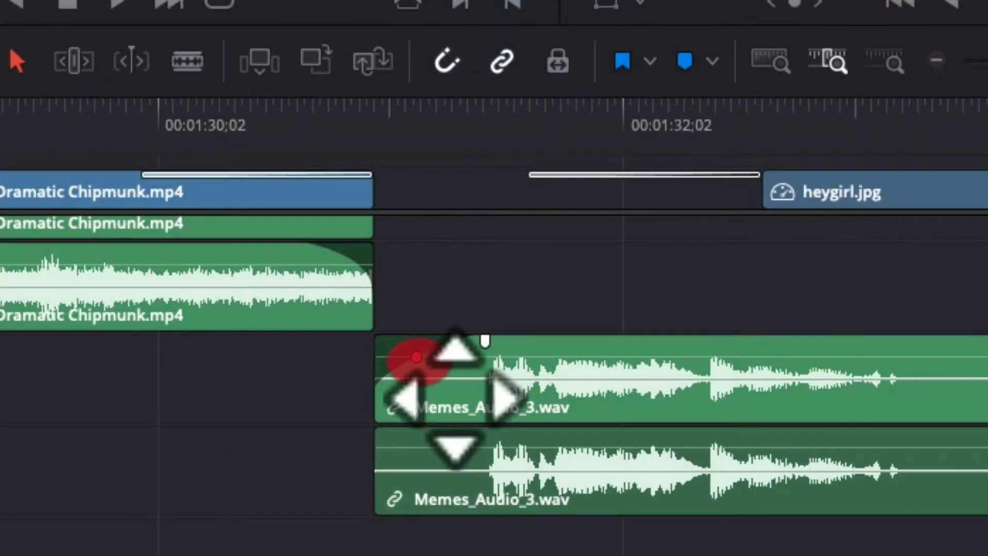
{"action": "mouse_move", "coordinate": [419, 360]}
{"action": "left_mouse_down"}
{"action": "mouse_move", "coordinate": [422, 376]}
{"action": "mouse_move", "coordinate": [406, 342]}
{"action": "mouse_move", "coordinate": [424, 375]}
{"action": "mouse_move", "coordinate": [422, 349]}
{"action": "left_mouse_up"}
{"action": "left_click", "coordinate": [353, 296]}
{"action": "left_click_drag", "start_coordinate": [346, 256], "coordinate": [286, 252]}
Add a fade-in to the start of the Memes_Audio_3.wav clip on A4 to match the one on A3
{"action": "left_click", "coordinate": [441, 485]}
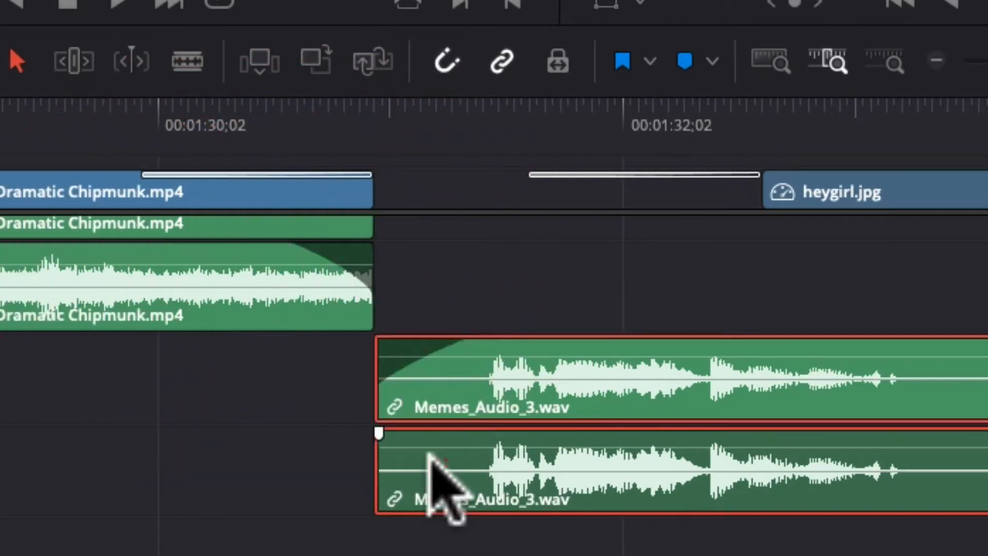
{"action": "left_click_drag", "start_coordinate": [419, 459], "coordinate": [482, 451]}
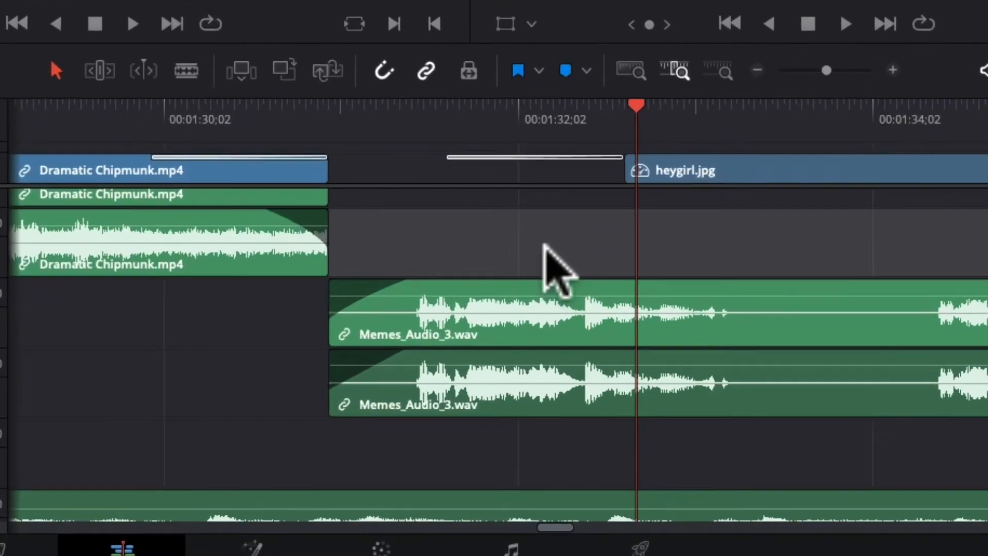
Add two volume keyframes to the A6 music around the start of Memes_Audio_3.wav, raising the first and lowering the second to -14.19 dB
{"action": "scroll", "coordinate": [631, 457], "scroll_direction": "down", "scroll_amount": 3}
{"action": "left_click", "coordinate": [505, 430]}
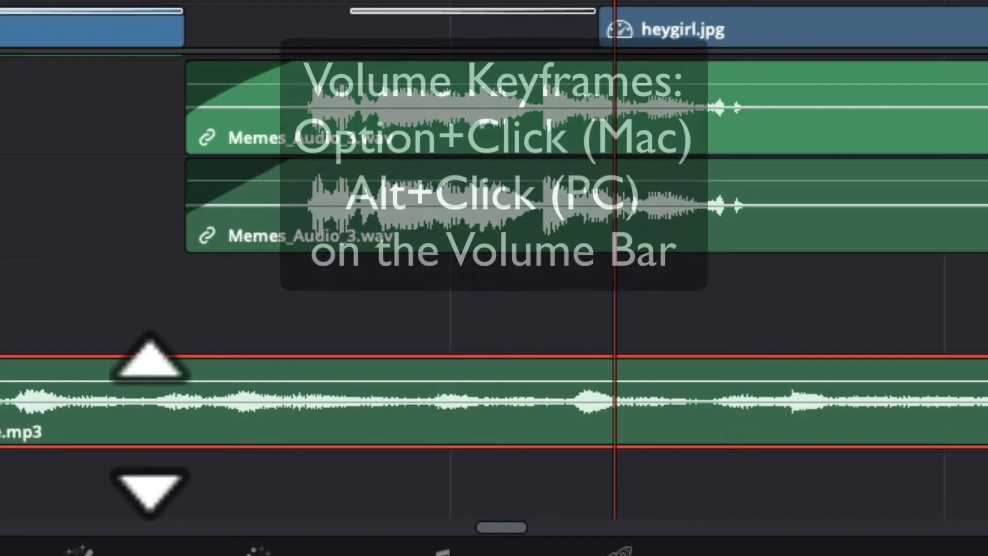
{"action": "left_click", "coordinate": [115, 381], "text": "alt"}
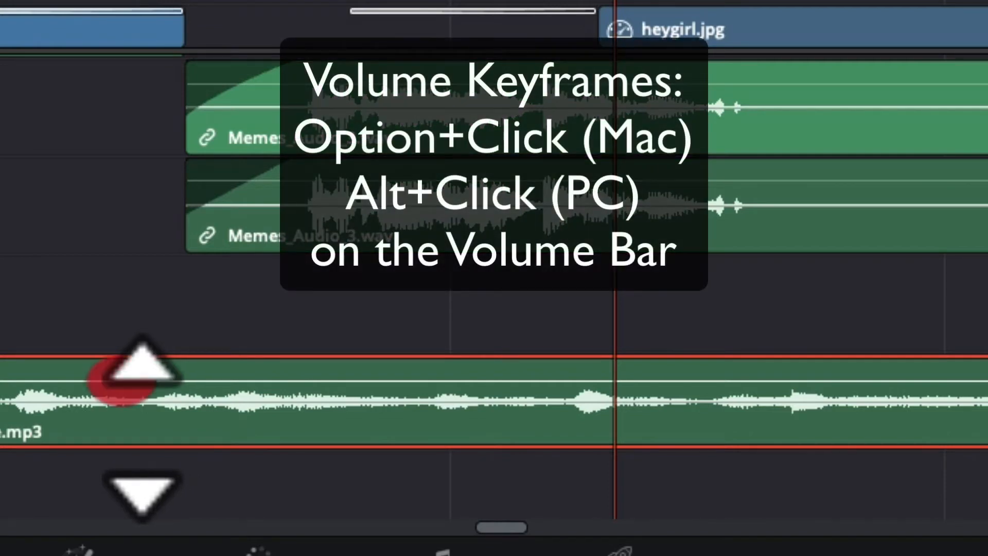
{"action": "left_click", "coordinate": [172, 381], "text": "alt"}
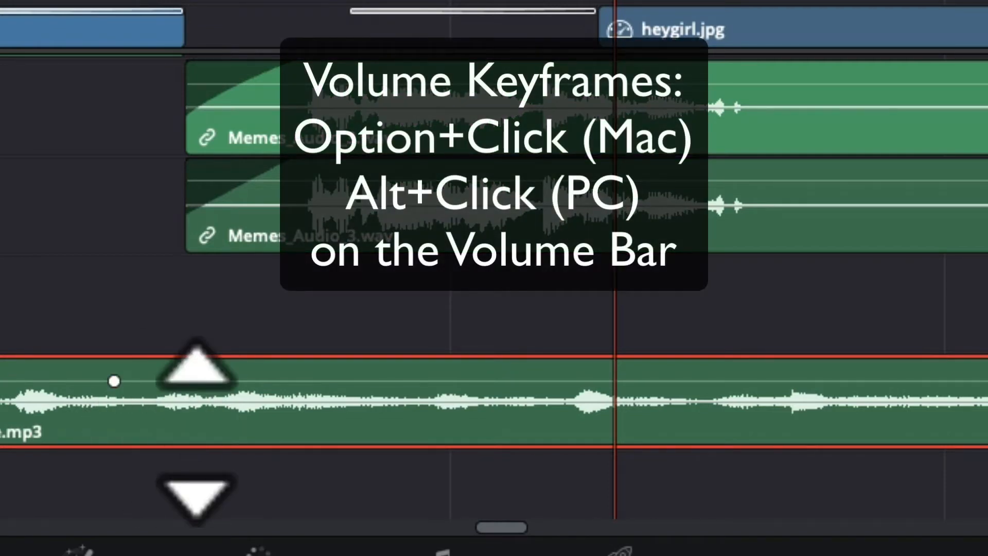
{"action": "mouse_move", "coordinate": [173, 382]}
{"action": "left_mouse_down"}
{"action": "mouse_move", "coordinate": [166, 403]}
{"action": "mouse_move", "coordinate": [190, 404]}
{"action": "mouse_move", "coordinate": [190, 389]}
{"action": "left_mouse_up"}
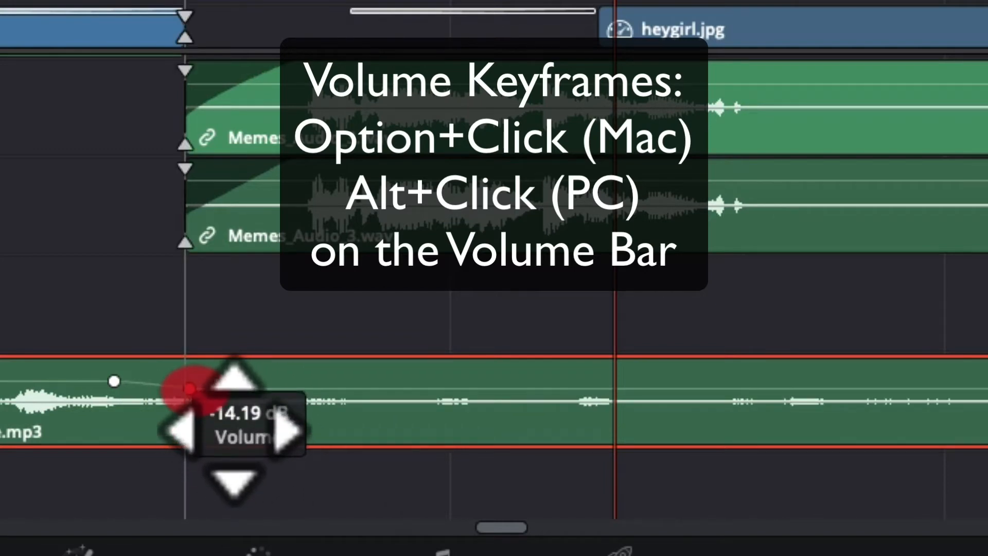
{"action": "left_click_drag", "start_coordinate": [114, 381], "coordinate": [114, 374]}
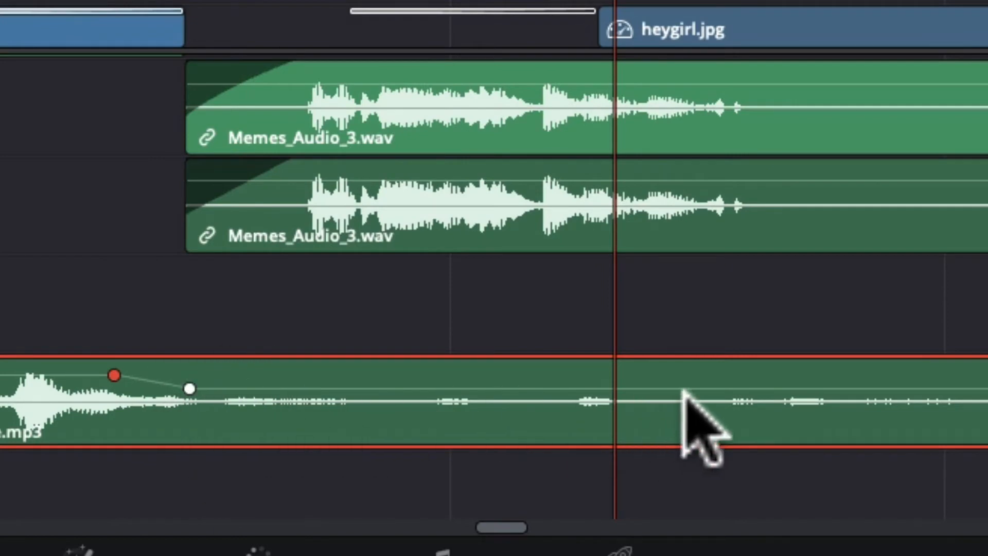
Add two volume keyframes to the A6 music after the first spoken phrase, raise the last one, and slightly raise the dipped section
{"action": "left_click", "coordinate": [741, 388], "text": "alt"}
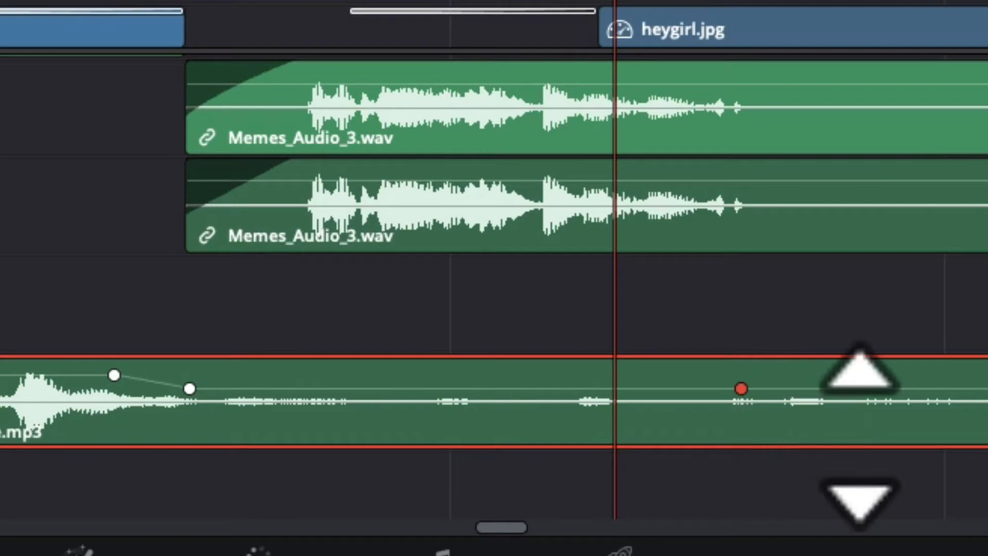
{"action": "left_click", "coordinate": [800, 389], "text": "alt"}
{"action": "left_click_drag", "start_coordinate": [842, 425], "coordinate": [833, 406]}
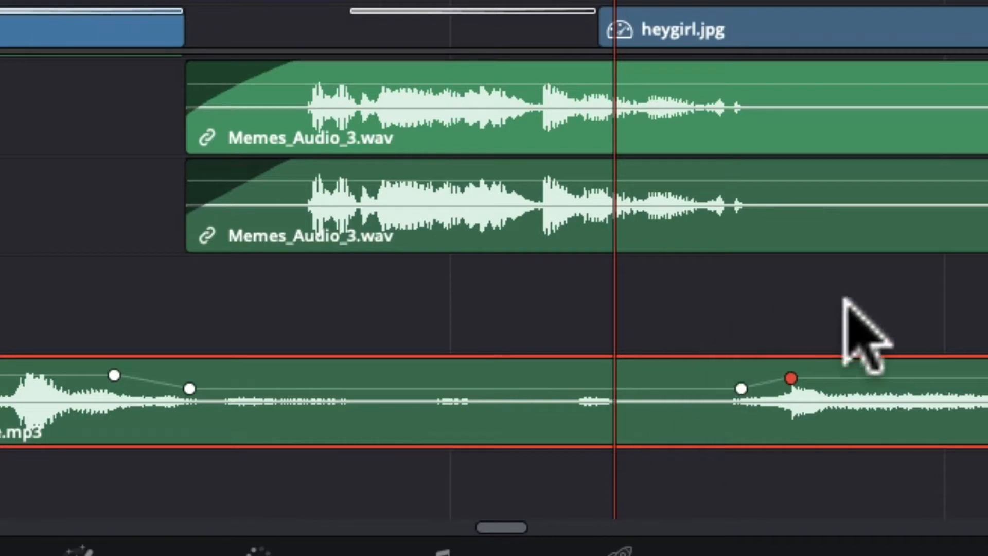
{"action": "left_click_drag", "start_coordinate": [742, 389], "coordinate": [734, 382]}
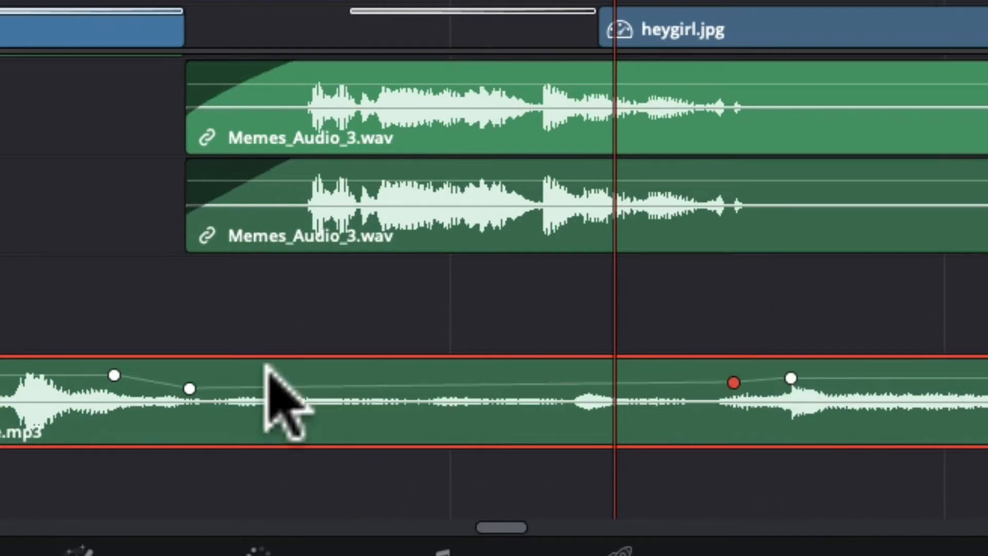
{"action": "left_click_drag", "start_coordinate": [188, 387], "coordinate": [189, 382]}
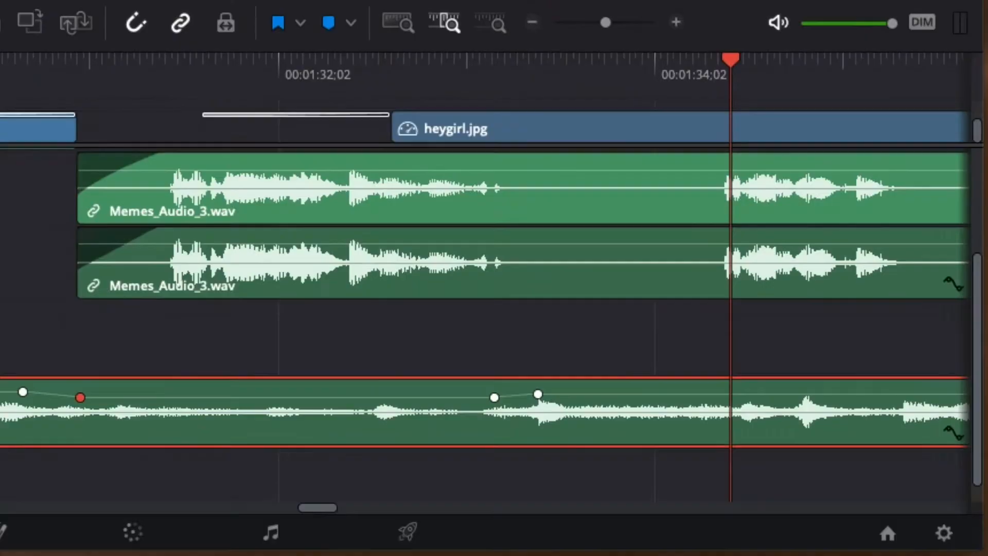
Fit the whole timeline in view and play it from about 00:00:53 to check the mixer's audio levels
{"action": "left_click", "coordinate": [564, 42]}
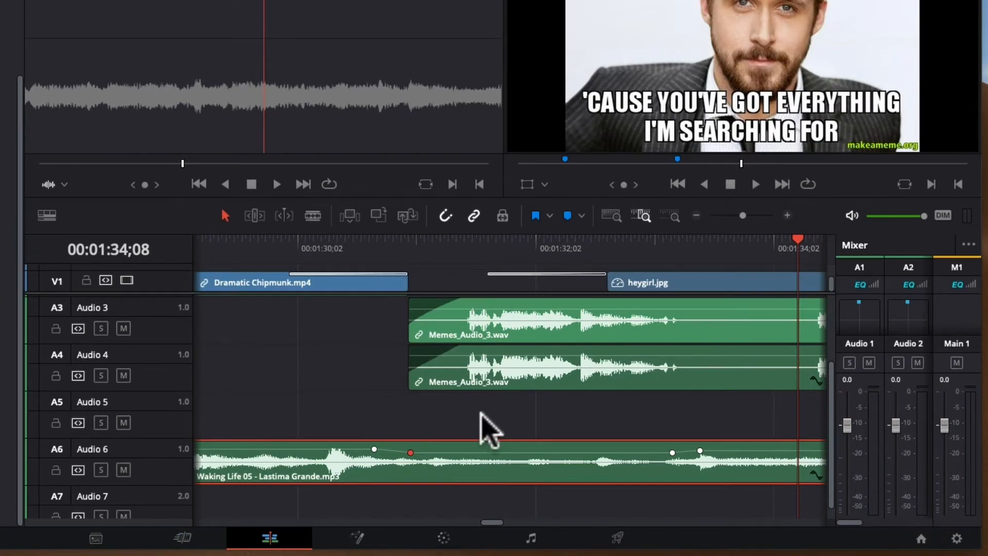
{"action": "left_click", "coordinate": [604, 212]}
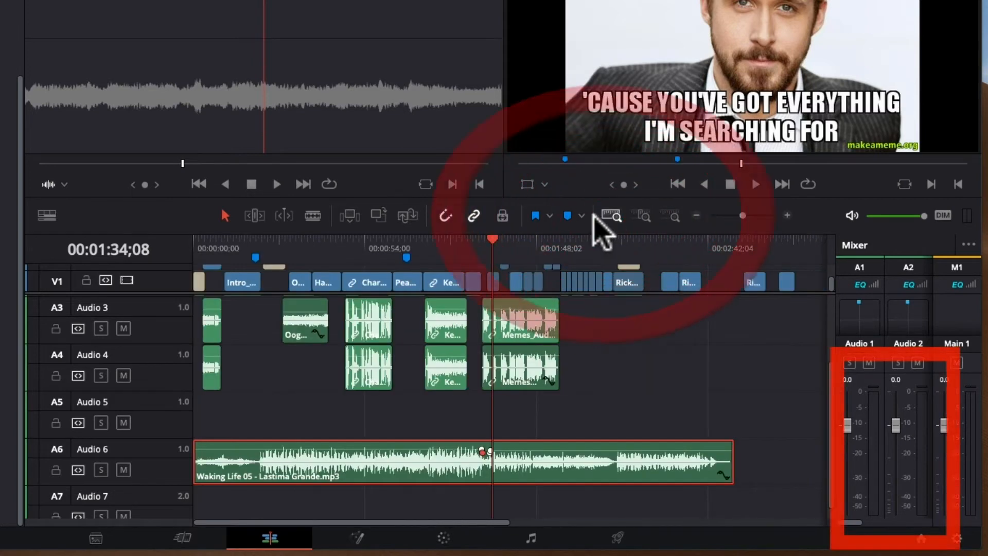
{"action": "left_click", "coordinate": [364, 248]}
{"action": "key", "text": "space"}
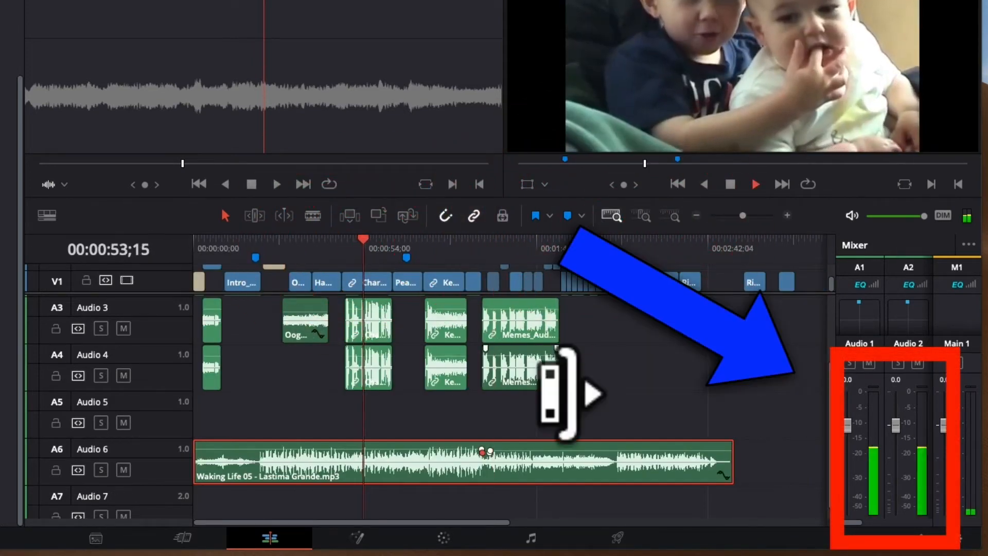
{"action": "key", "text": "space"}
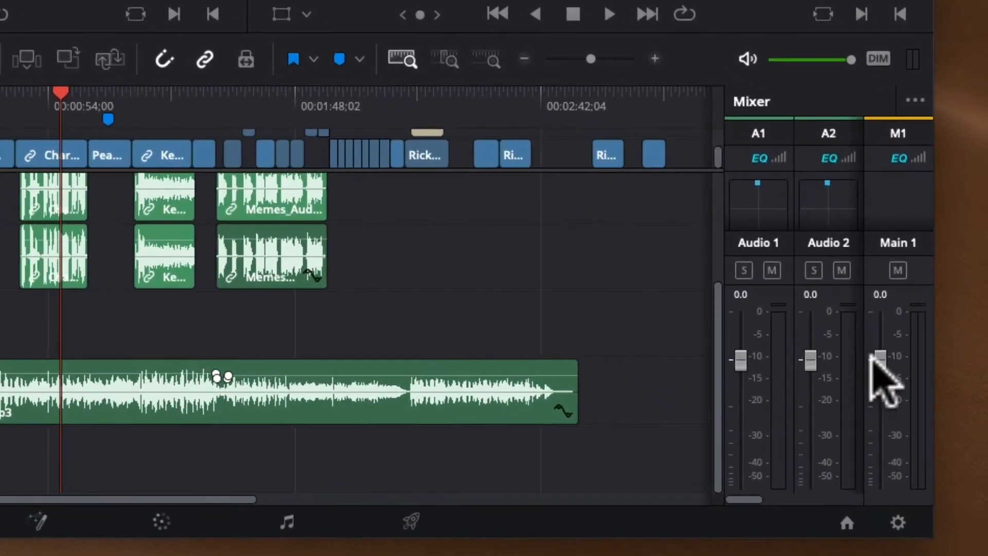
Lower the Main 1 fader to -2.1 dB and hide the mixer
{"action": "left_click_drag", "start_coordinate": [942, 424], "coordinate": [942, 422]}
{"action": "left_click_drag", "start_coordinate": [878, 355], "coordinate": [876, 375]}
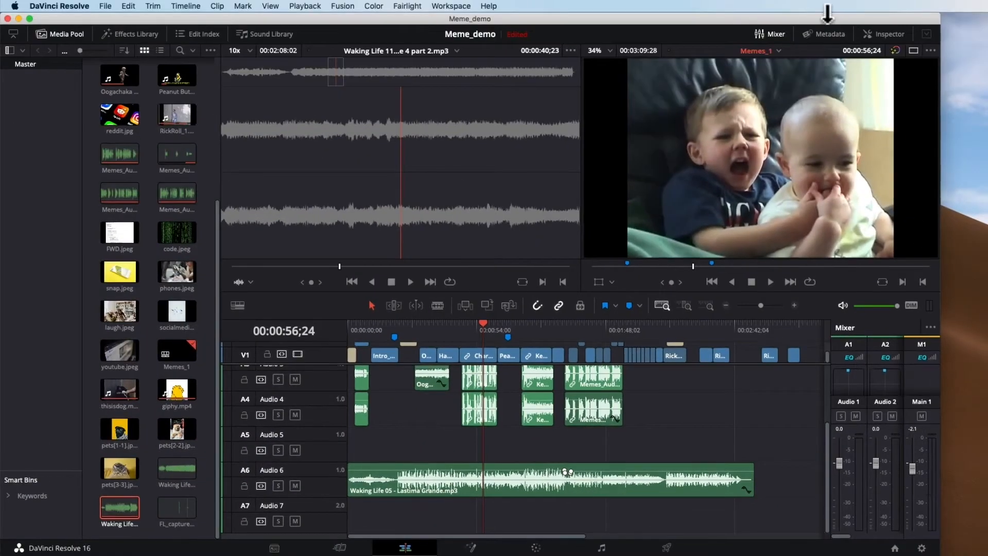
{"action": "left_click", "coordinate": [759, 35]}
{"action": "left_click", "coordinate": [815, 397]}
{"action": "key", "text": "shift+z"}
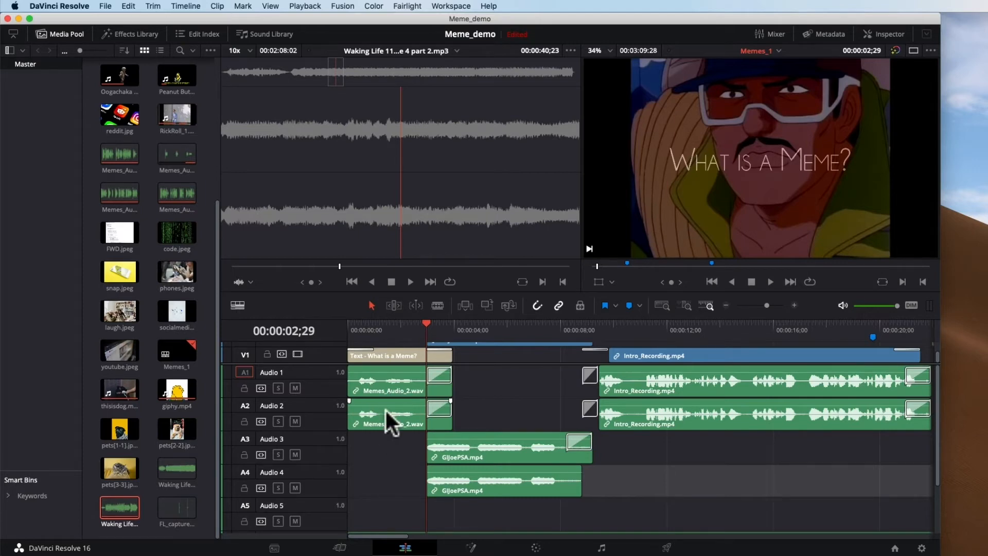
{"action": "left_click", "coordinate": [569, 414]}
{"action": "left_click", "coordinate": [589, 412]}
{"action": "left_click", "coordinate": [575, 445]}
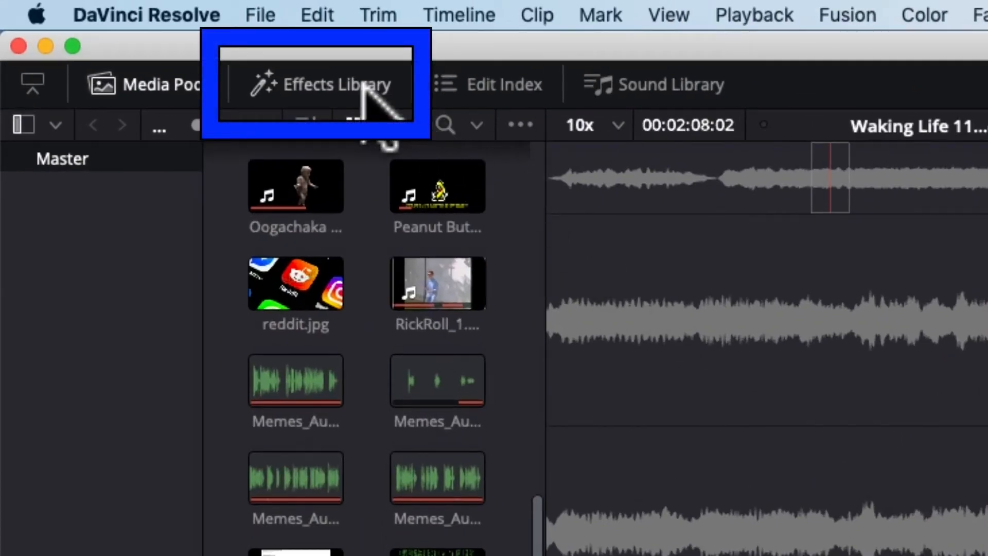
Show the audio transitions and apply Cross Fade 0 dB to the end of the Memes_Audio_3.wav clip on A2
{"action": "left_click", "coordinate": [377, 98]}
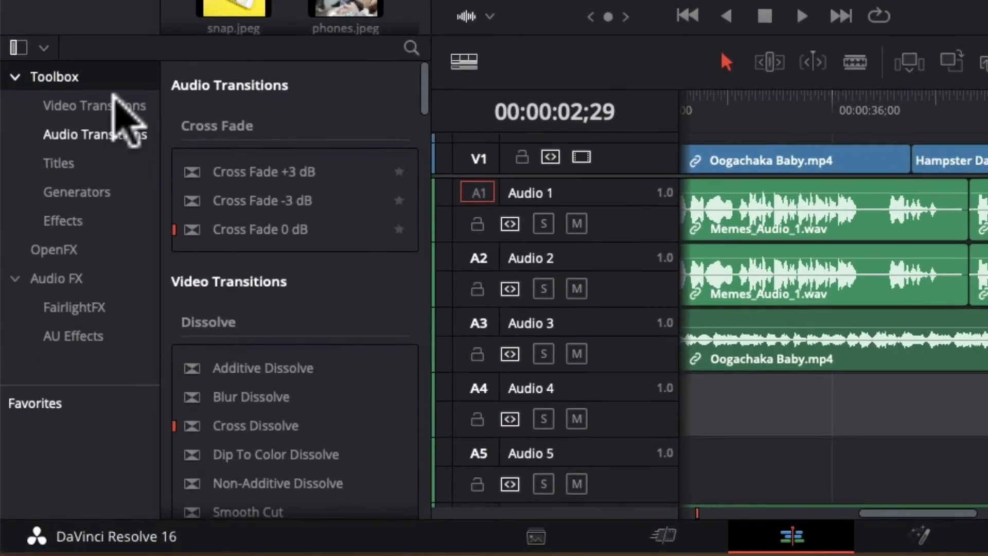
{"action": "left_click", "coordinate": [58, 134]}
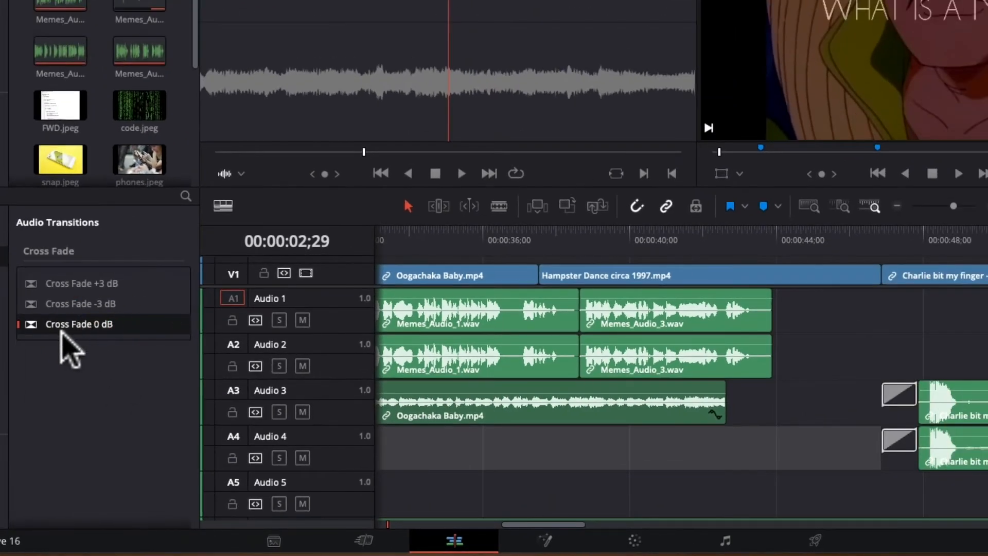
{"action": "left_click", "coordinate": [112, 324]}
{"action": "left_click_drag", "start_coordinate": [111, 325], "coordinate": [772, 365]}
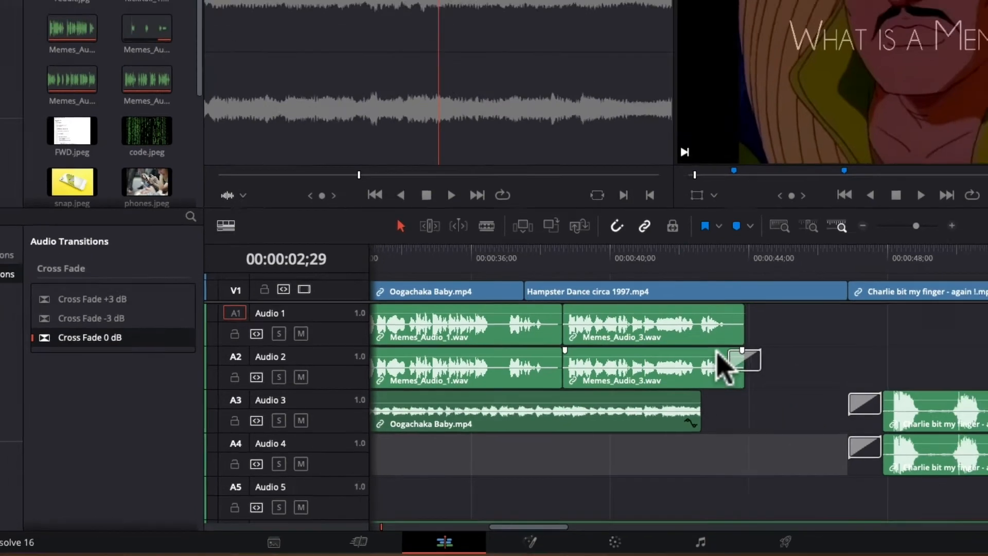
Apply Cross Fade 0 dB at the cut between Memes_Audio_1.wav and Memes_Audio_3.wav on both A2 and A1
{"action": "left_click_drag", "start_coordinate": [462, 536], "coordinate": [455, 535]}
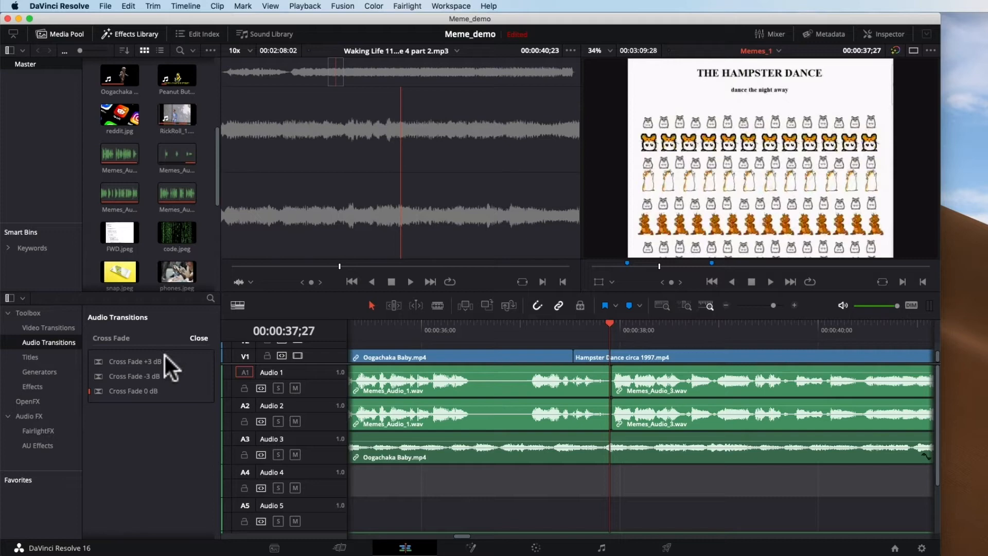
{"action": "left_click_drag", "start_coordinate": [133, 385], "coordinate": [508, 407]}
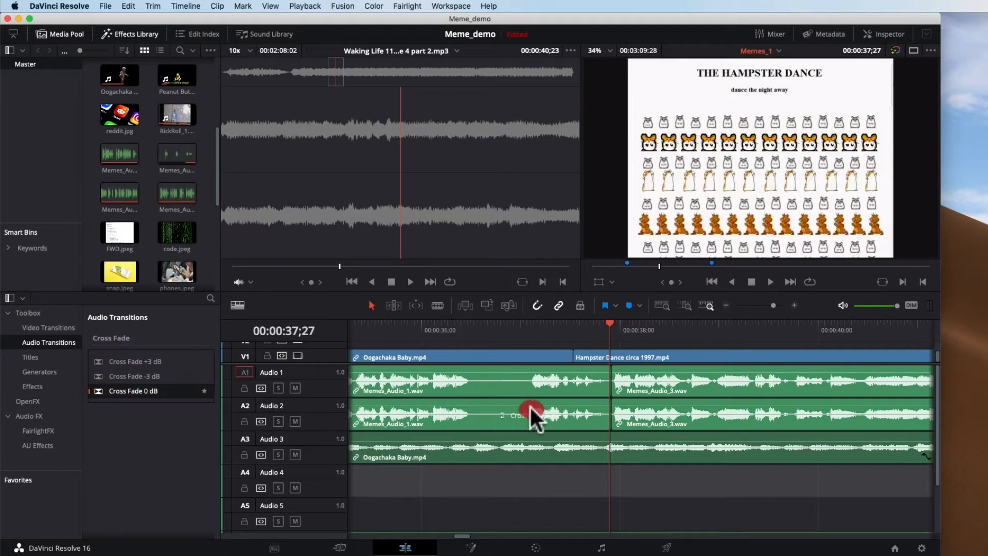
{"action": "left_click_drag", "start_coordinate": [603, 407], "coordinate": [611, 407]}
{"action": "left_click_drag", "start_coordinate": [118, 394], "coordinate": [484, 401]}
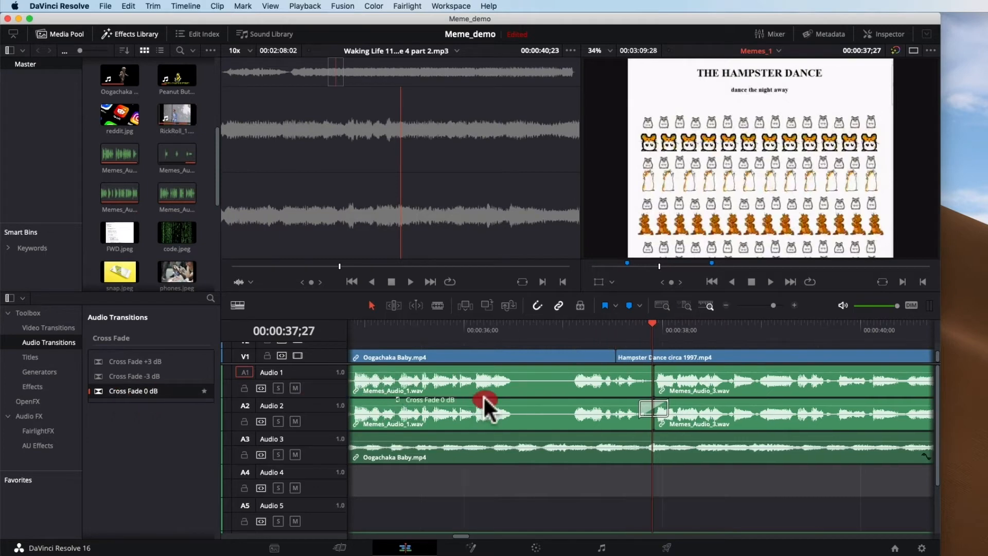
{"action": "left_click_drag", "start_coordinate": [648, 381], "coordinate": [649, 382]}
{"action": "left_click", "coordinate": [660, 492]}
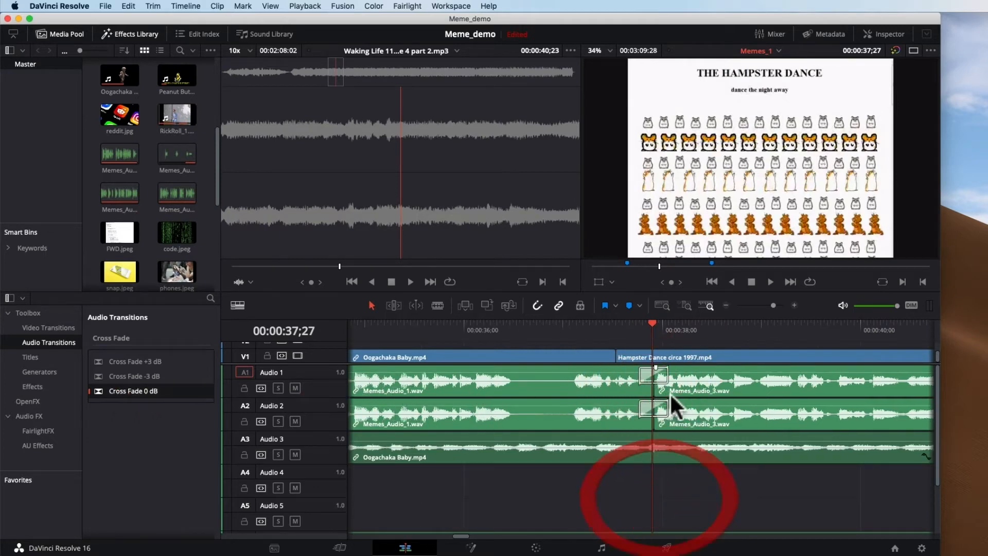
Play the timeline across the cross fades from Memes_Audio_1.wav to Memes_Audio_3.wav, and return the playhead to 00:00:37;04
{"action": "left_click", "coordinate": [636, 326]}
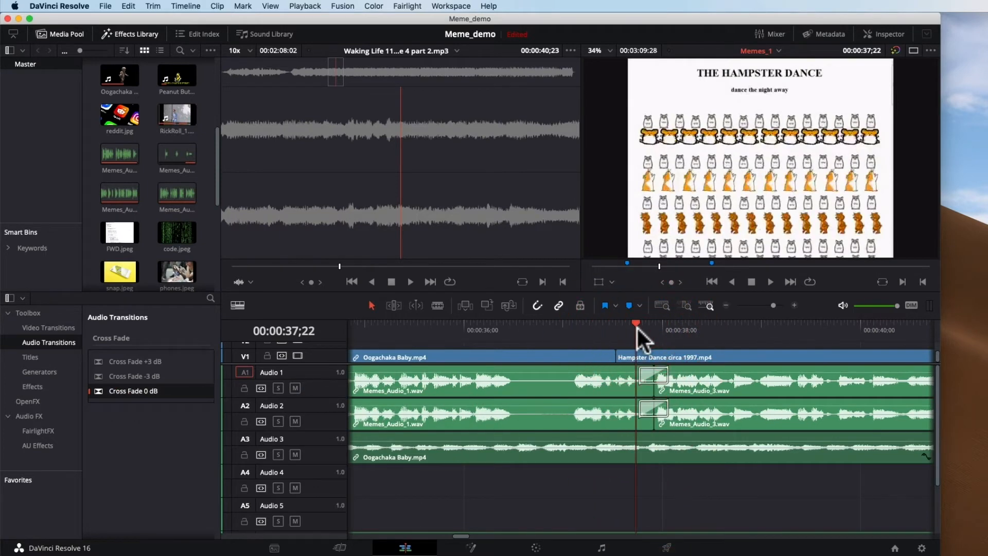
{"action": "key", "text": "space"}
{"action": "left_click", "coordinate": [577, 326]}
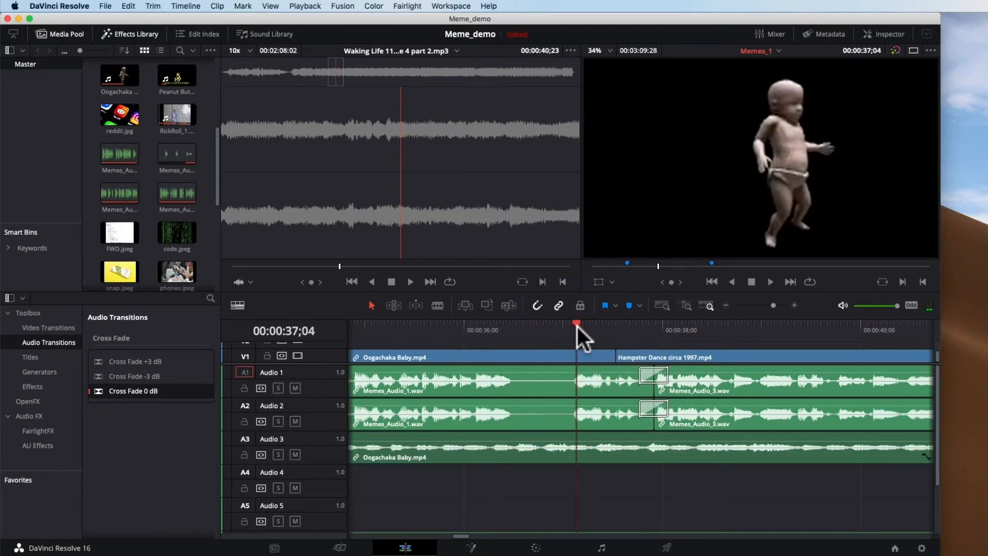
Split the Waking Life 05 - Lastima Grande.mp3 clip on A6 at 00:00:37;04 and again about 1.5 seconds further on
{"action": "scroll", "coordinate": [618, 463], "scroll_direction": "down", "scroll_amount": 2}
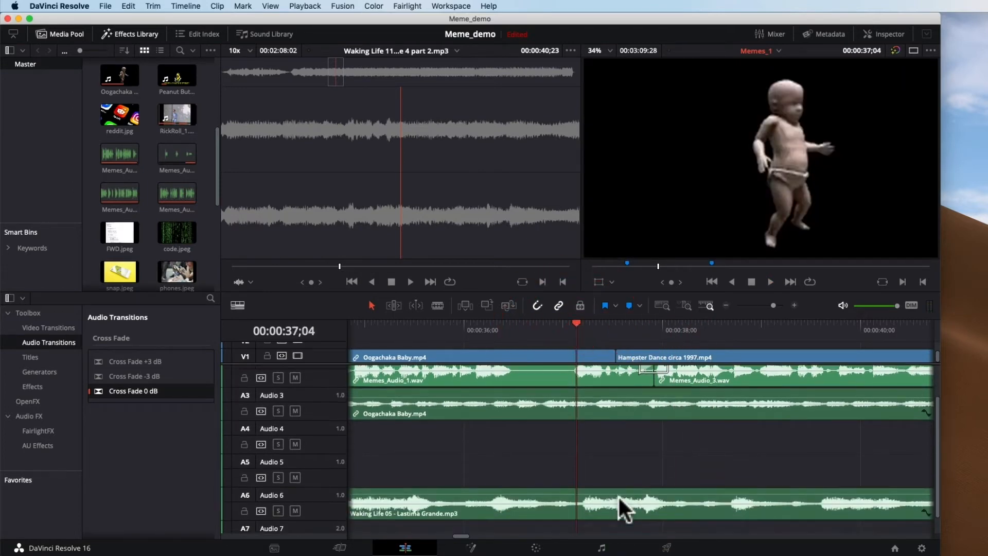
{"action": "left_click", "coordinate": [580, 517]}
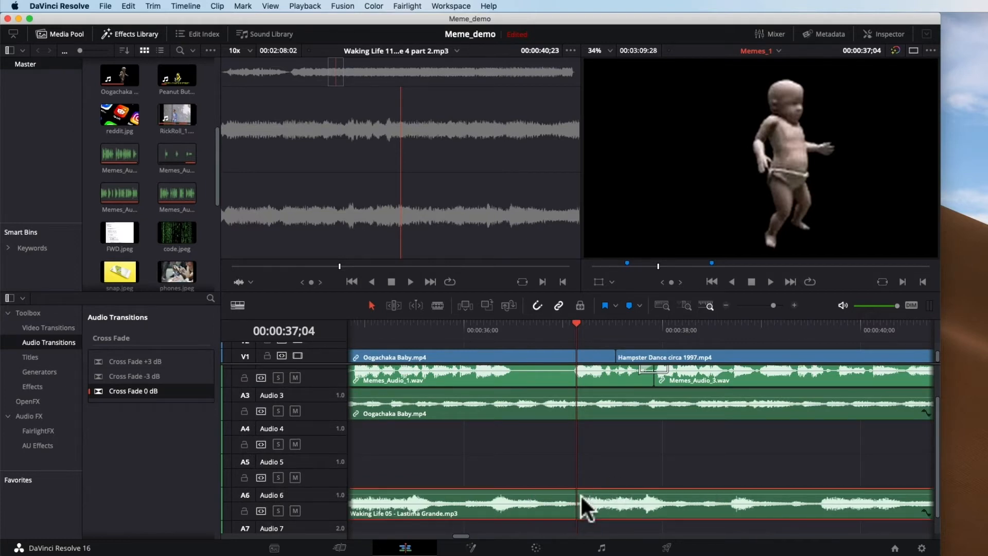
{"action": "left_click", "coordinate": [438, 306]}
{"action": "left_click", "coordinate": [576, 507]}
{"action": "left_click", "coordinate": [729, 507]}
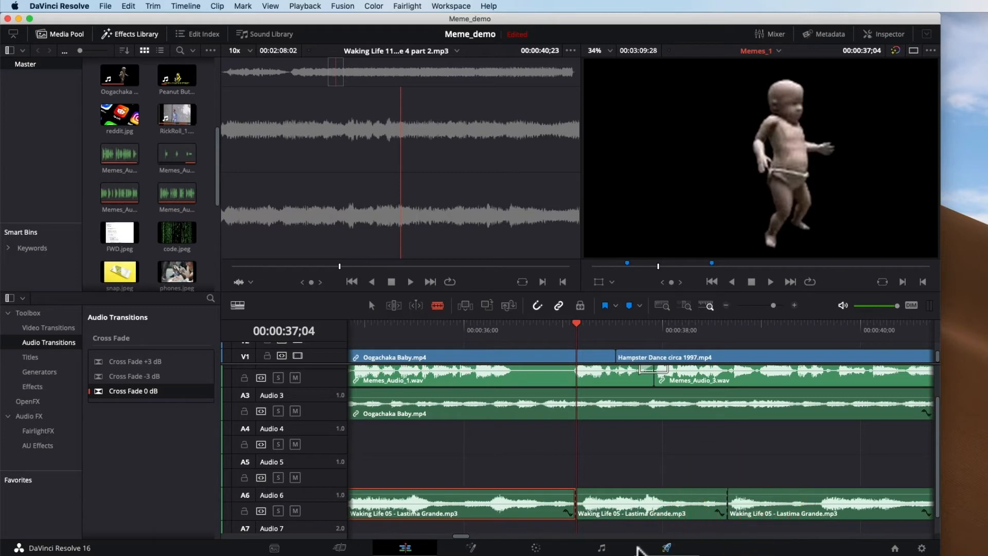
{"action": "left_click", "coordinate": [371, 306]}
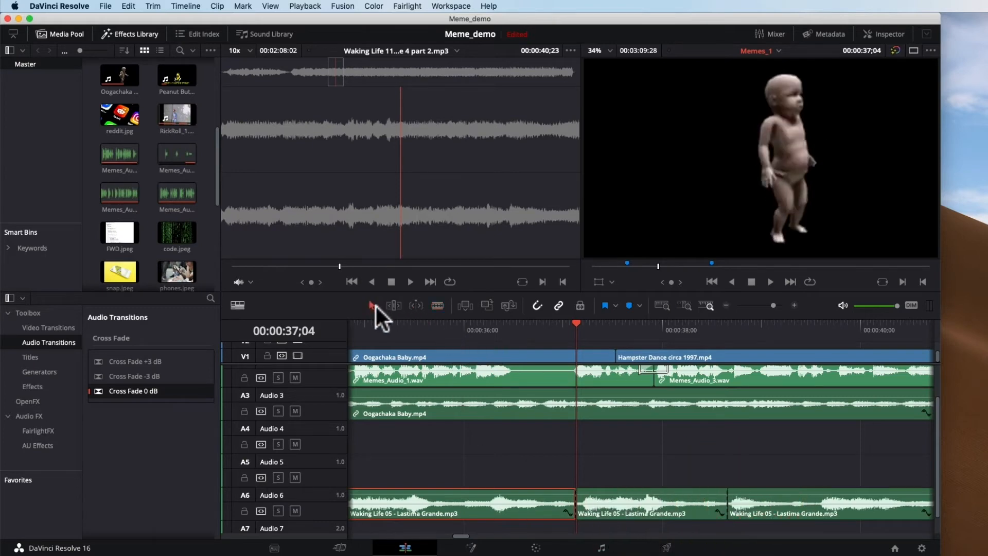
Delete the short middle piece of music on A6 and join the remaining parts with a Cross Fade 0 dB
{"action": "left_click", "coordinate": [640, 507]}
{"action": "key", "text": "BackSpace"}
{"action": "left_click_drag", "start_coordinate": [762, 507], "coordinate": [597, 511]}
{"action": "left_click_drag", "start_coordinate": [159, 397], "coordinate": [597, 515]}
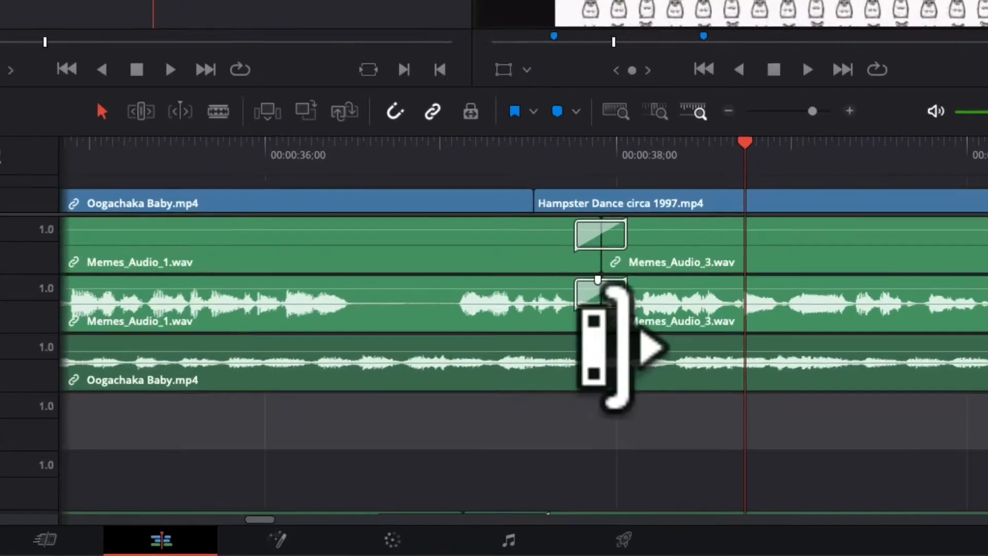
Delete the cross fades between Memes_Audio_1.wav and Memes_Audio_3.wav on A1 and A2
{"action": "left_click", "coordinate": [653, 424]}
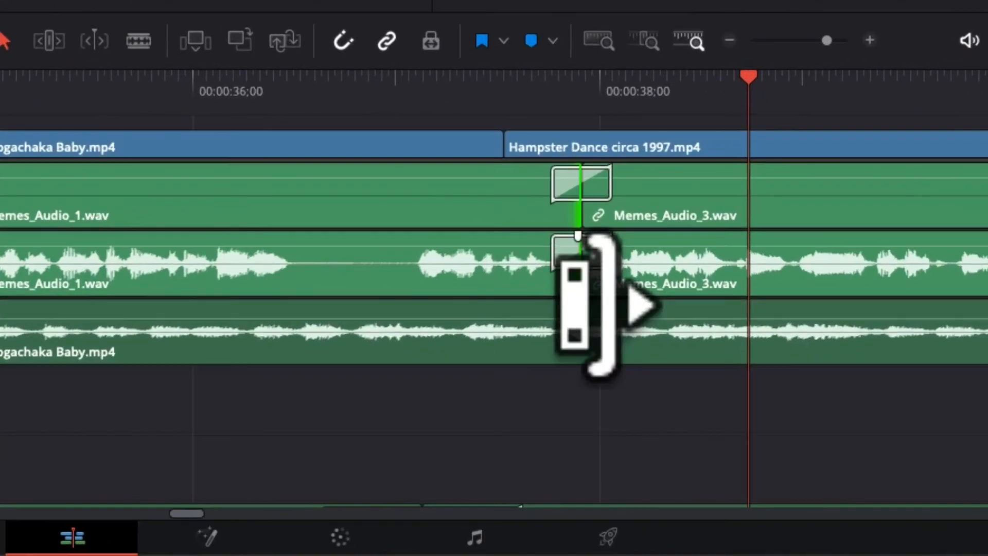
{"action": "left_click", "coordinate": [556, 256]}
{"action": "key", "text": "BackSpace"}
Try a 14-frame Cross Fade 0 dB at the start of Memes_Audio_3.wav on A1 and A2, and remove it
{"action": "left_click", "coordinate": [581, 259]}
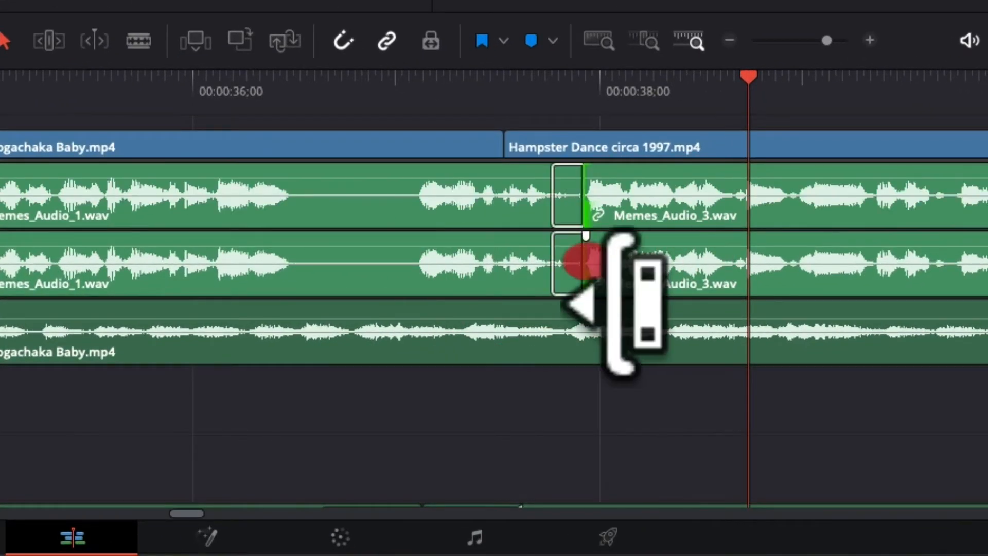
{"action": "right_click", "coordinate": [584, 260]}
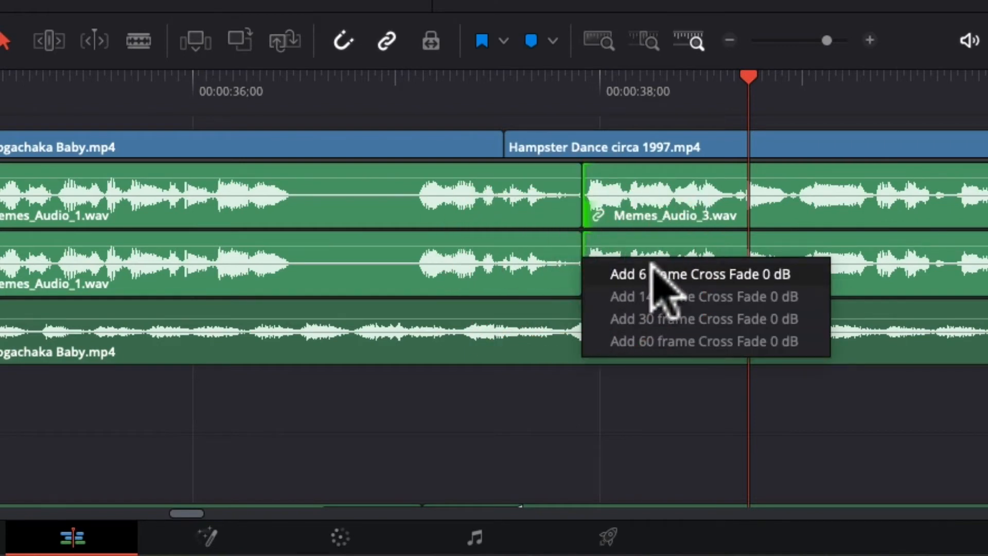
{"action": "left_click", "coordinate": [653, 298]}
{"action": "left_click", "coordinate": [635, 268]}
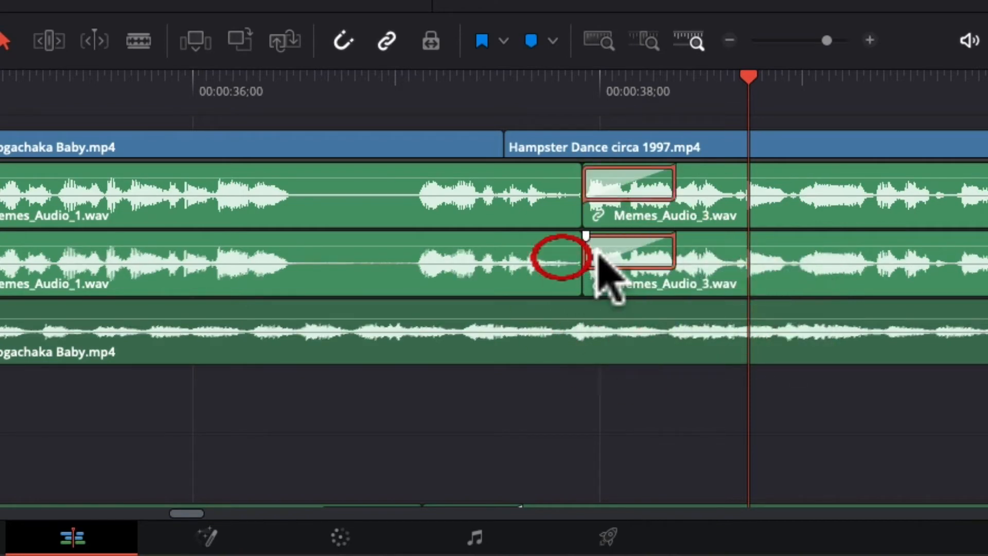
{"action": "key", "text": "Delete"}
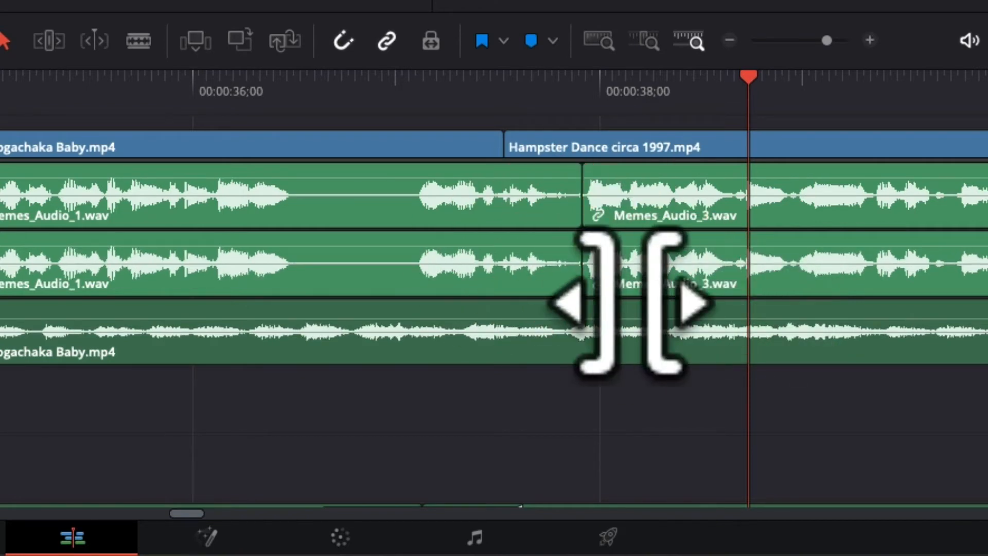
Try to add a cross fade at the cut between Memes_Audio_1.wav and Memes_Audio_3.wav on A1 and A2, and cancel it
{"action": "right_click", "coordinate": [584, 257]}
{"action": "left_click", "coordinate": [626, 344]}
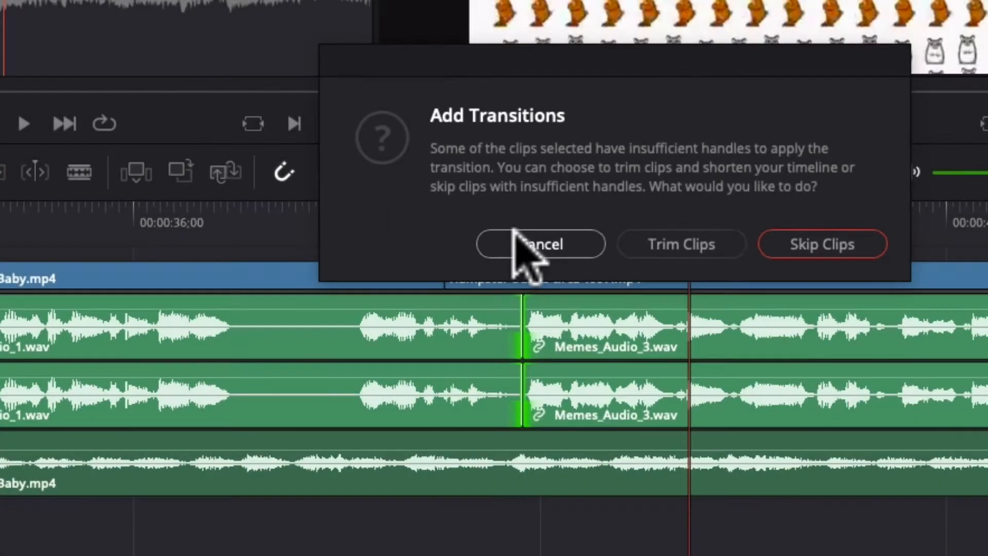
{"action": "left_click", "coordinate": [516, 238]}
Move Memes_Audio_3.wav later on A1 and A2, extend its start to the limit of its media and trim it back in
{"action": "left_click", "coordinate": [600, 392]}
{"action": "left_click_drag", "start_coordinate": [592, 390], "coordinate": [708, 390]}
{"action": "mouse_move", "coordinate": [641, 347]}
{"action": "left_mouse_down"}
{"action": "mouse_move", "coordinate": [525, 350]}
{"action": "mouse_move", "coordinate": [549, 354]}
{"action": "mouse_move", "coordinate": [610, 326]}
{"action": "mouse_move", "coordinate": [523, 328]}
{"action": "mouse_move", "coordinate": [610, 344]}
{"action": "left_mouse_up"}
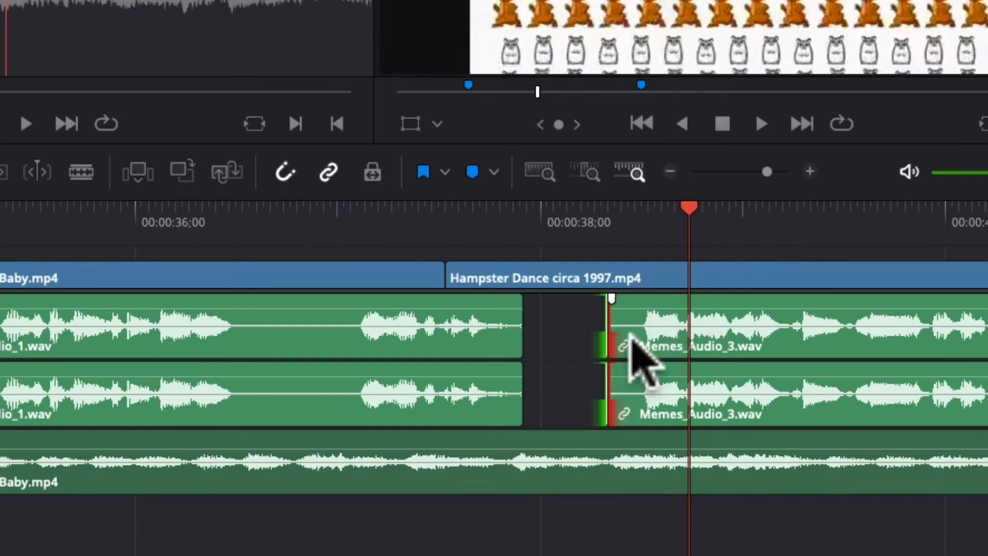
{"action": "left_click", "coordinate": [630, 336]}
{"action": "left_click_drag", "start_coordinate": [609, 326], "coordinate": [617, 327]}
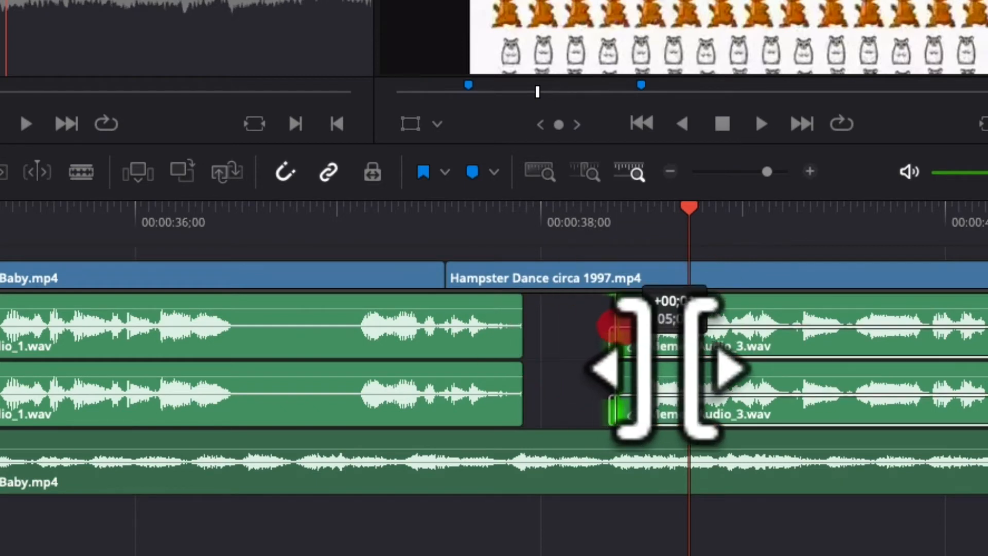
{"action": "left_click_drag", "start_coordinate": [668, 369], "coordinate": [684, 369]}
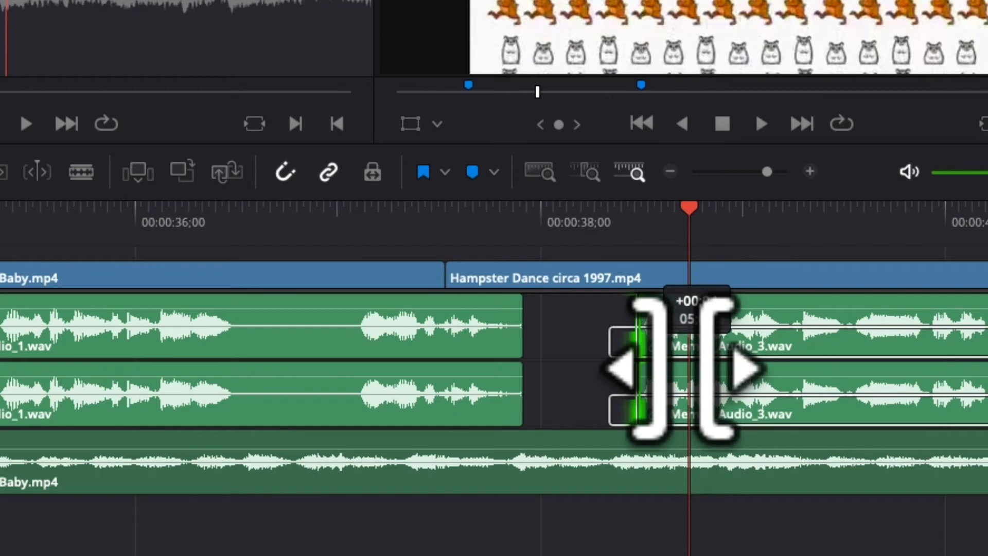
{"action": "left_click_drag", "start_coordinate": [685, 369], "coordinate": [684, 368]}
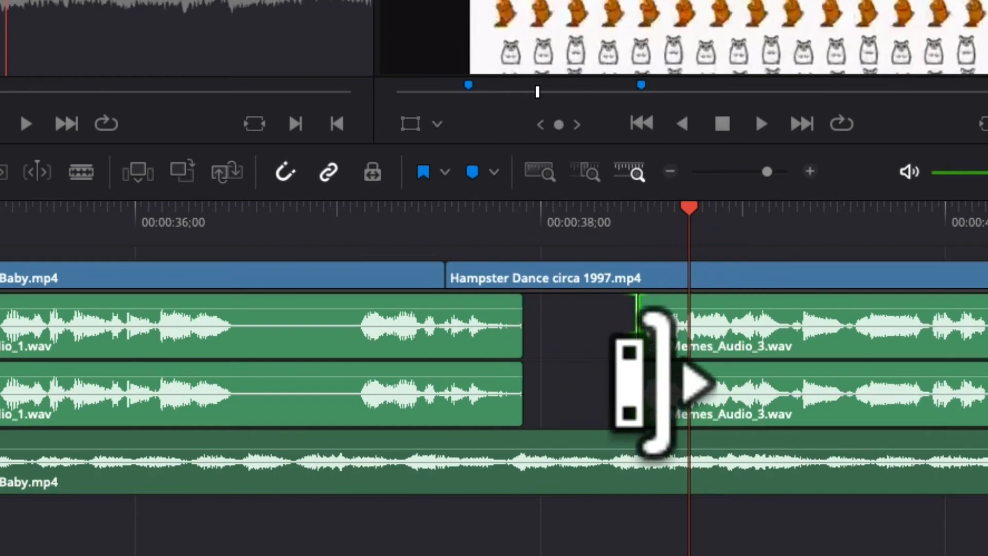
Rejoin Memes_Audio_3.wav to the end of Memes_Audio_1.wav and add a 6-frame Cross Fade 0 dB at the cut on A1 and A2
{"action": "left_click", "coordinate": [733, 320]}
{"action": "left_click_drag", "start_coordinate": [746, 335], "coordinate": [549, 322]}
{"action": "right_click", "coordinate": [523, 329]}
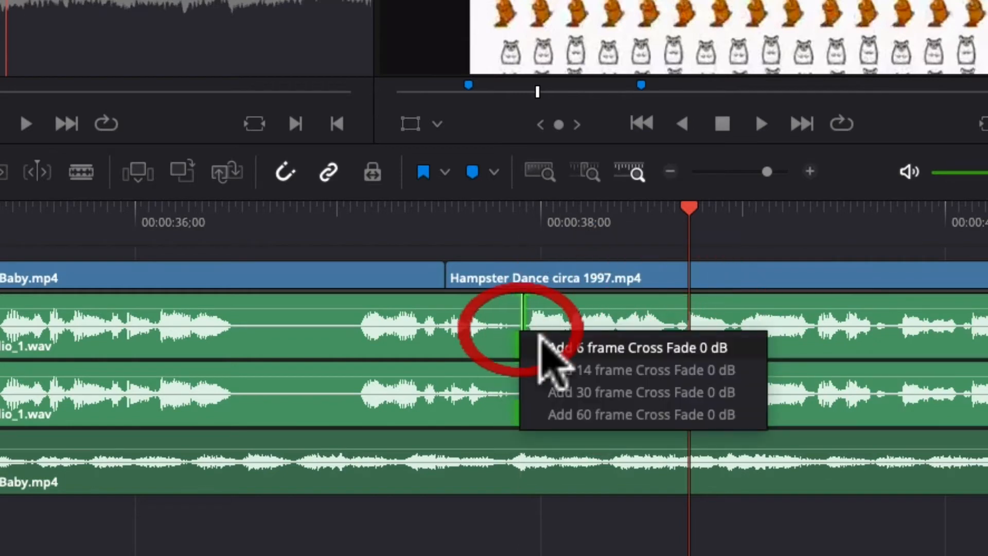
{"action": "left_click", "coordinate": [551, 346]}
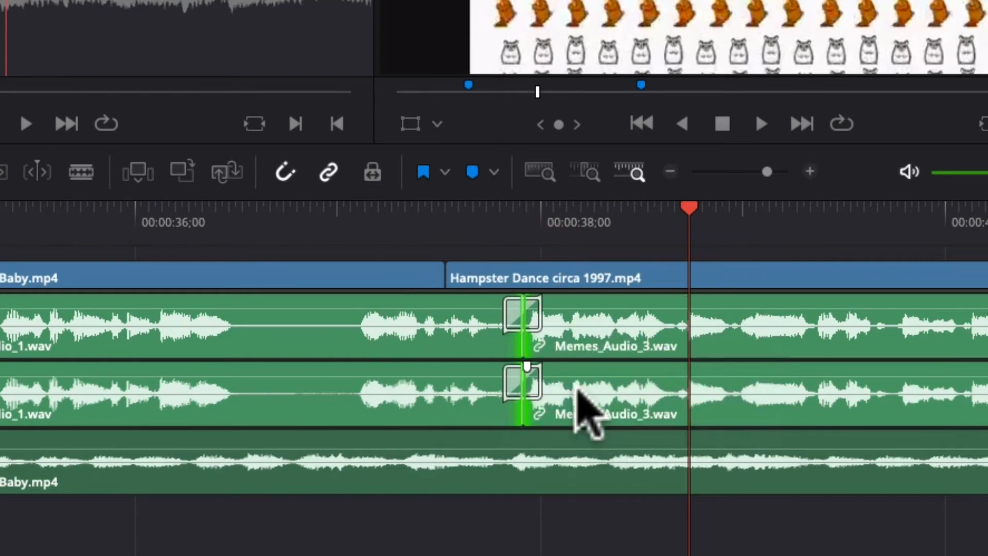
Try to add a 14-frame Cross Fade 0 dB at the cut before Memes_Audio_3.wav, and cancel it
{"action": "right_click", "coordinate": [523, 335]}
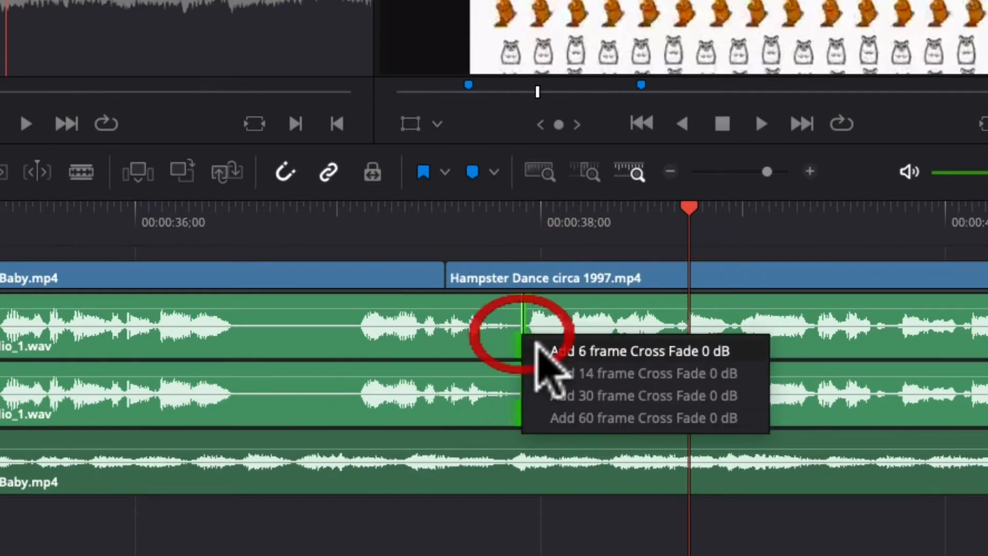
{"action": "left_click", "coordinate": [546, 366]}
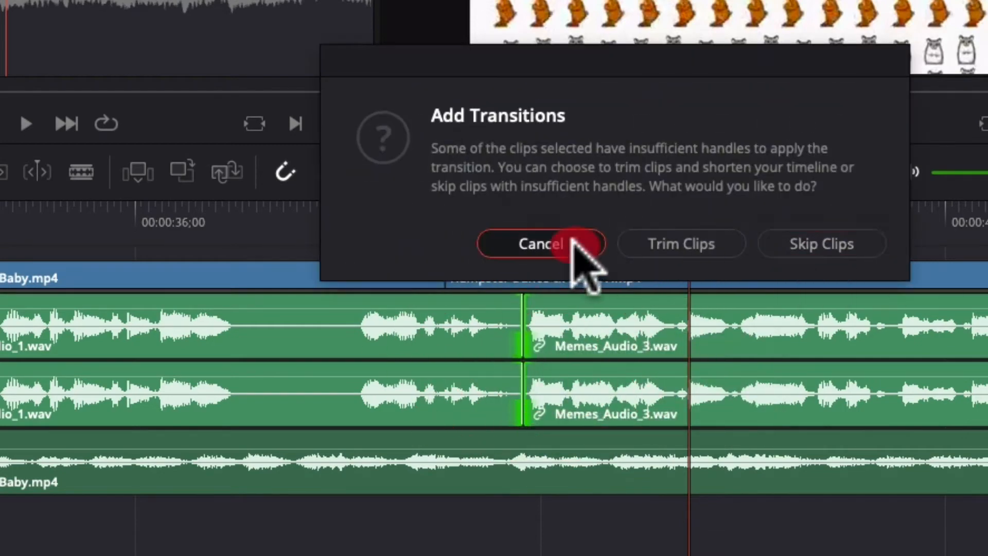
{"action": "left_click", "coordinate": [566, 245]}
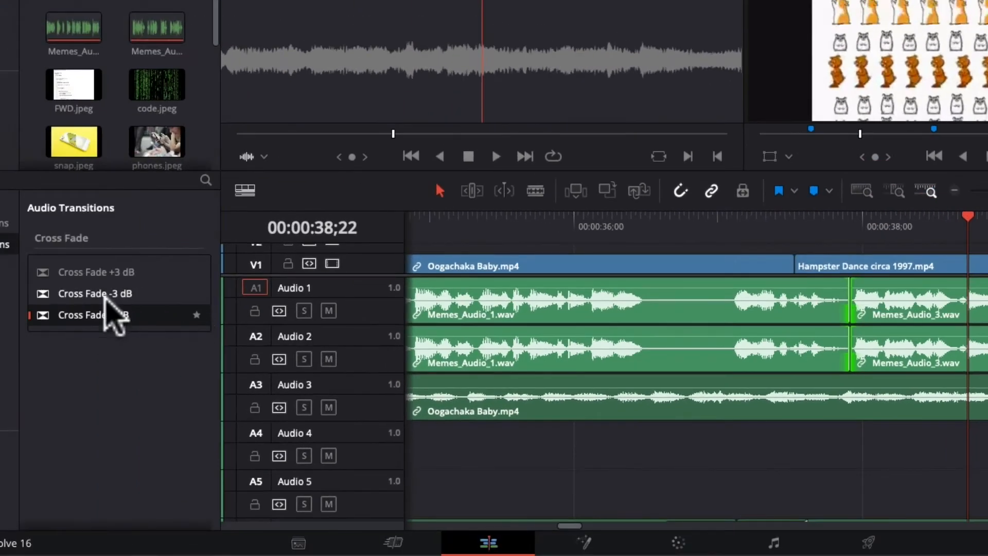
Apply Cross Fade 0 dB from the audio transitions to the Memes_Audio_3.wav cut on A1, and remove it
{"action": "left_click_drag", "start_coordinate": [114, 317], "coordinate": [923, 316]}
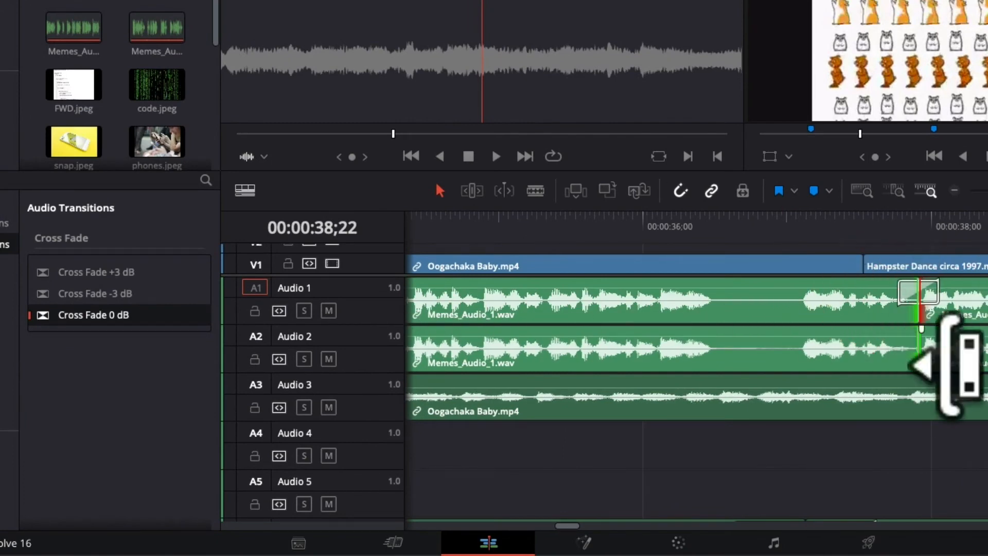
{"action": "left_click", "coordinate": [984, 255]}
{"action": "left_click", "coordinate": [936, 294]}
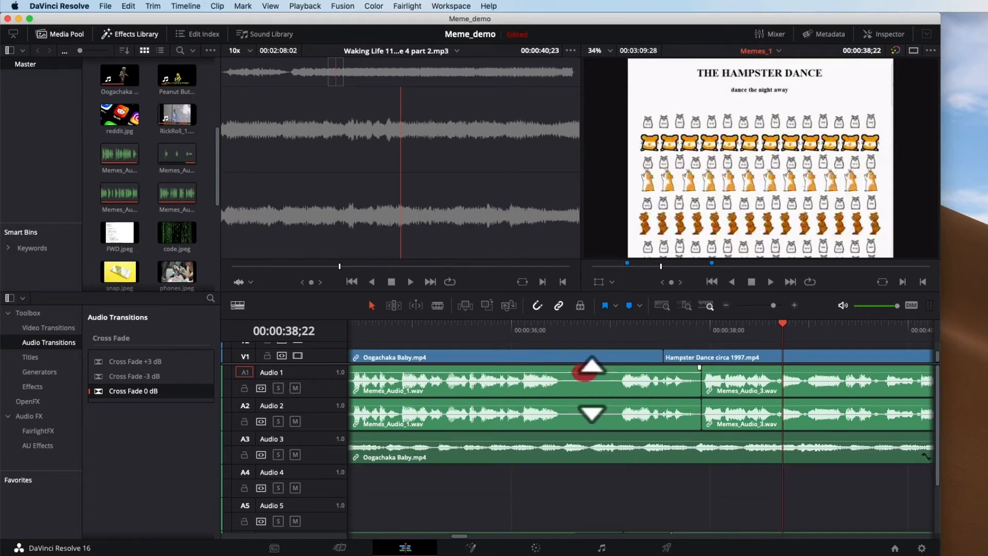
Add three volume keyframes in the silent stretch of Memes_Audio_1.wav on A1 and pull the middle one down
{"action": "left_click", "coordinate": [598, 381]}
{"action": "left_click_drag", "start_coordinate": [598, 382], "coordinate": [598, 401]}
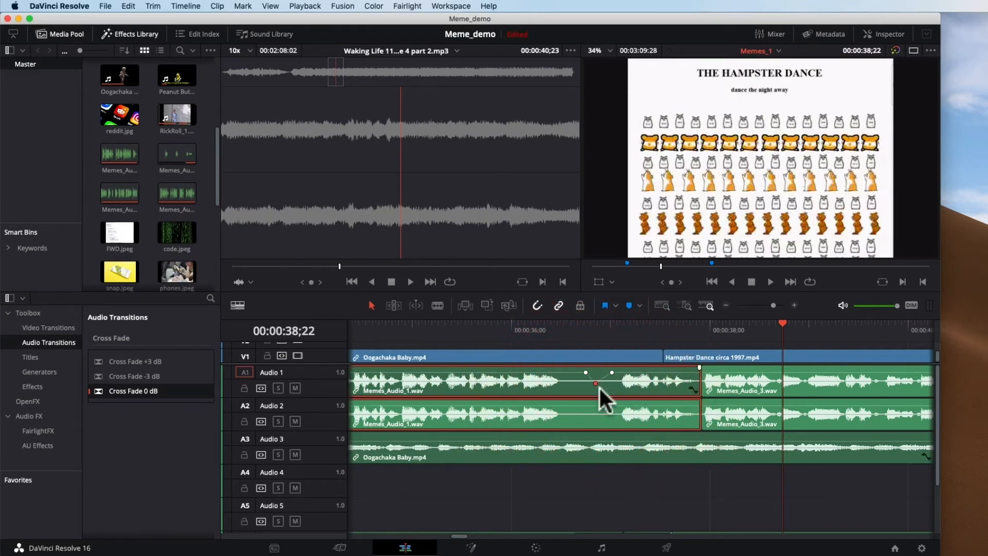
{"action": "left_click", "coordinate": [636, 481]}
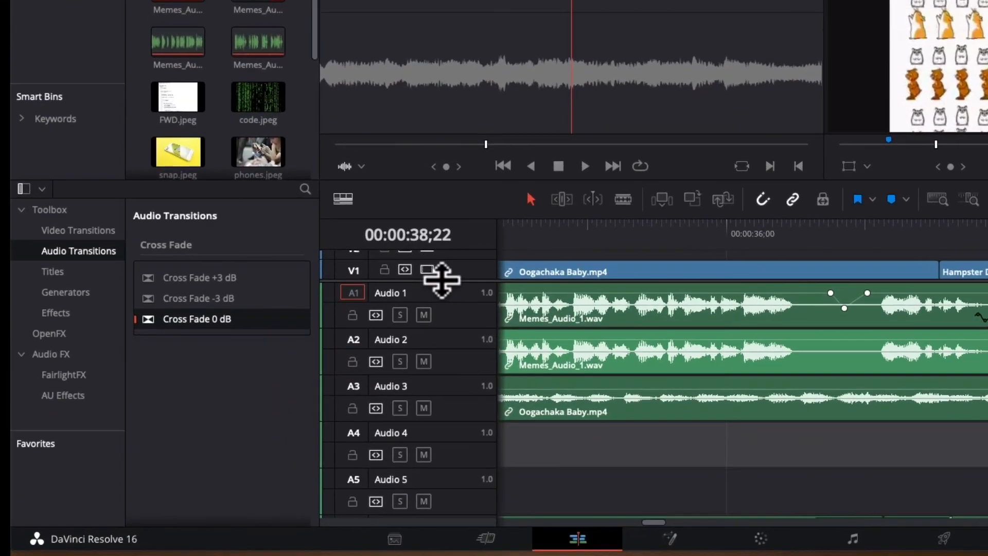
Enlarge the video track area to show V1 to V4 and display the video transitions
{"action": "left_click_drag", "start_coordinate": [308, 363], "coordinate": [304, 401]}
{"action": "left_click_drag", "start_coordinate": [436, 333], "coordinate": [431, 387]}
{"action": "left_click", "coordinate": [45, 232]}
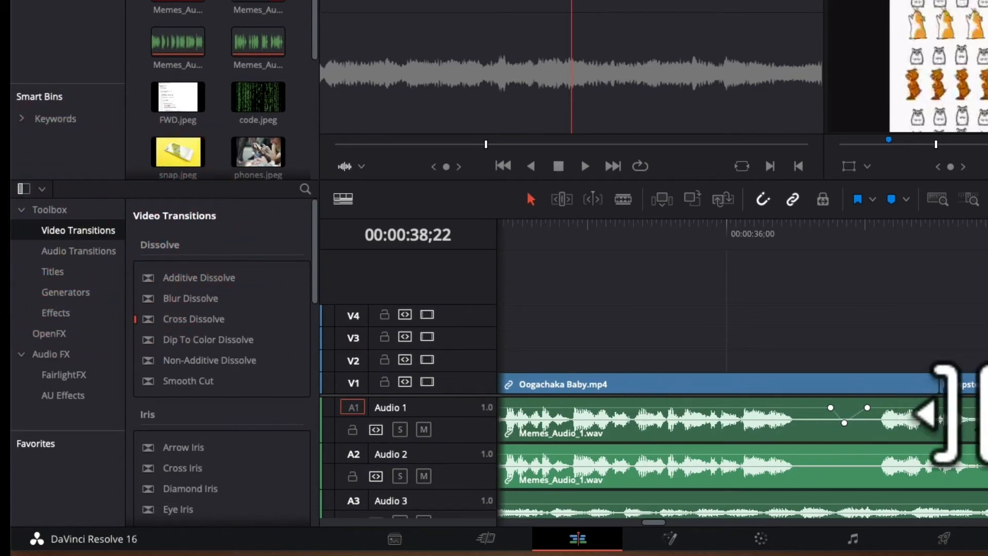
Apply a Cross Dissolve at the cut between Oogachaka Baby.mp4 and Hampster Dance circa 1997.mp4 on V1
{"action": "left_click", "coordinate": [916, 251]}
{"action": "left_click_drag", "start_coordinate": [915, 247], "coordinate": [981, 247]}
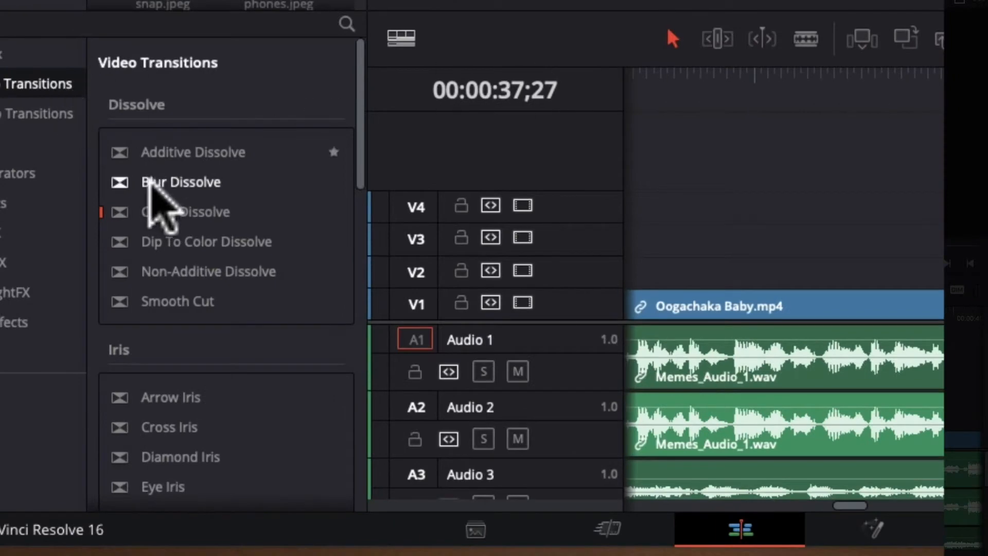
{"action": "left_click", "coordinate": [149, 210]}
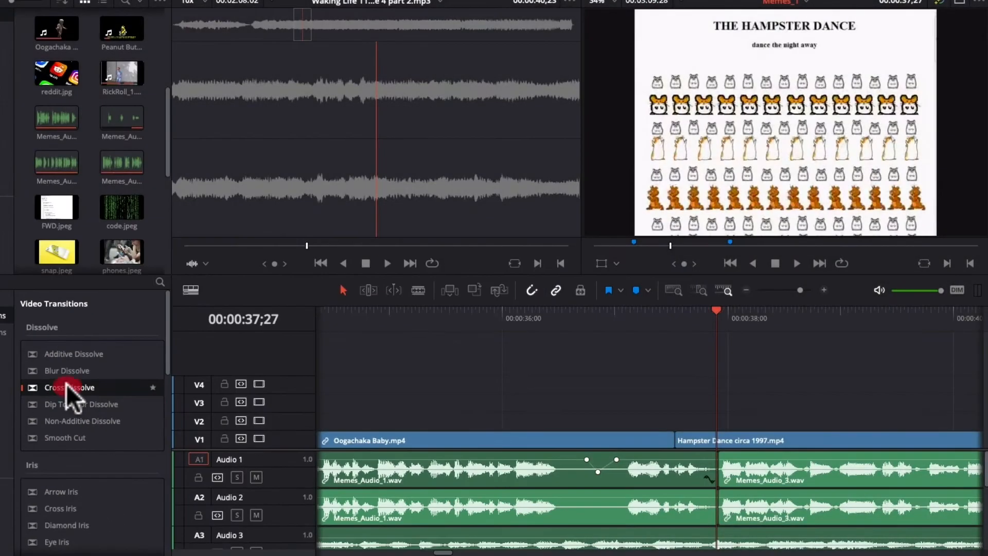
{"action": "left_click_drag", "start_coordinate": [186, 206], "coordinate": [987, 283]}
{"action": "left_click_drag", "start_coordinate": [635, 427], "coordinate": [676, 435]}
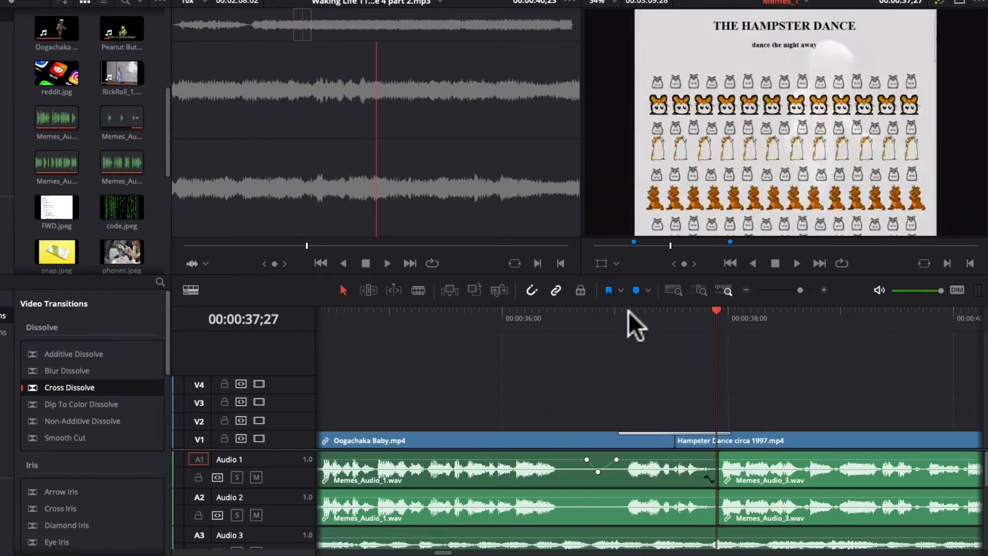
Scrub through the Cross Dissolve into Hampster Dance circa 1997.mp4 to preview it
{"action": "left_click_drag", "start_coordinate": [620, 311], "coordinate": [657, 313]}
{"action": "mouse_move", "coordinate": [504, 381]}
{"action": "left_mouse_down"}
{"action": "mouse_move", "coordinate": [624, 381]}
{"action": "mouse_move", "coordinate": [490, 386]}
{"action": "left_mouse_up"}
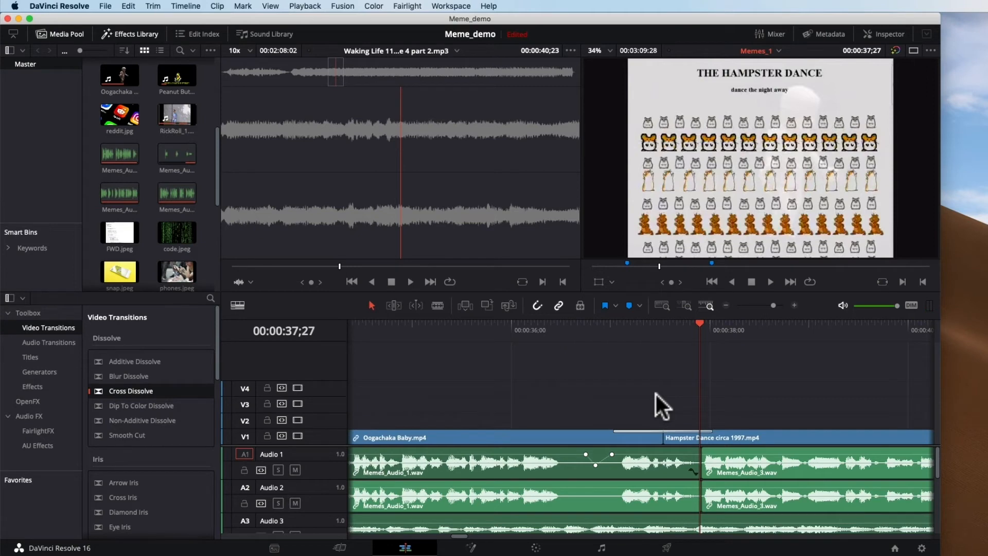
{"action": "left_click_drag", "start_coordinate": [654, 335], "coordinate": [745, 338]}
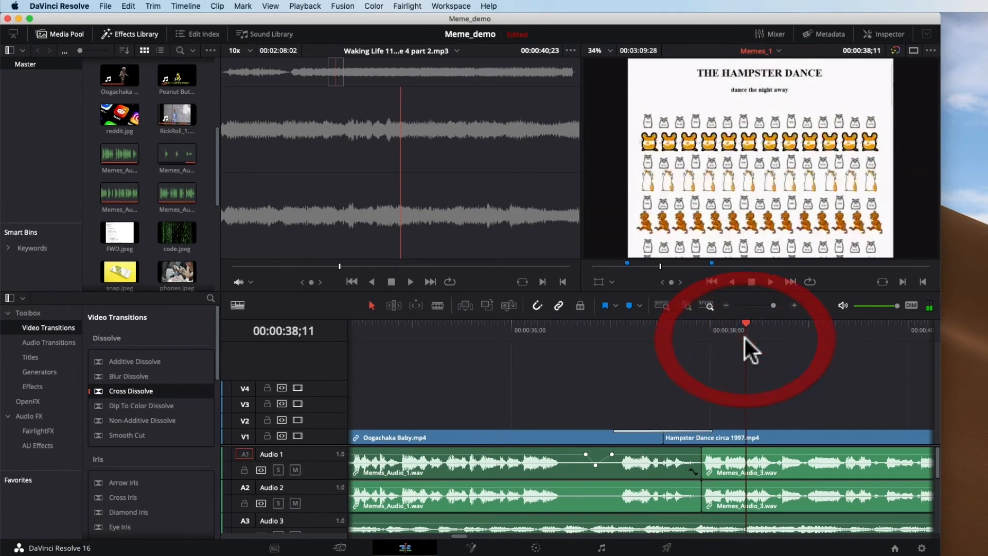
Scrub through the opening of the timeline up to 00:00:10;05 to review the existing dissolves around GIJoePSA.mp4 and Intro_Recording.mp4
{"action": "left_click_drag", "start_coordinate": [460, 536], "coordinate": [314, 543]}
{"action": "left_click_drag", "start_coordinate": [349, 335], "coordinate": [775, 371]}
{"action": "left_click_drag", "start_coordinate": [353, 539], "coordinate": [379, 539]}
{"action": "mouse_move", "coordinate": [573, 343]}
{"action": "left_mouse_down"}
{"action": "mouse_move", "coordinate": [590, 333]}
{"action": "mouse_move", "coordinate": [733, 332]}
{"action": "mouse_move", "coordinate": [531, 338]}
{"action": "mouse_move", "coordinate": [763, 344]}
{"action": "left_mouse_up"}
{"action": "left_click", "coordinate": [830, 367]}
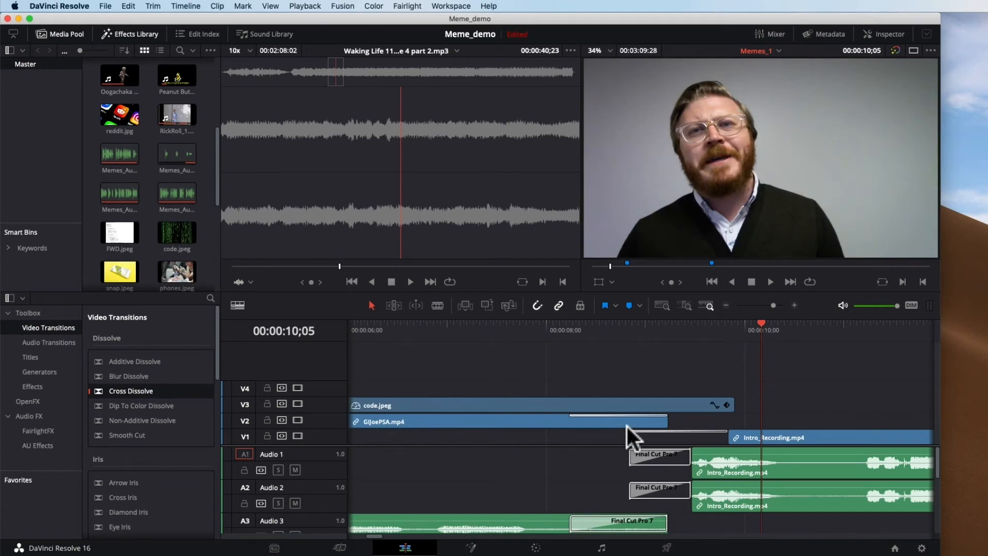
Apply an Arrow Iris at the cut between Oogachaka Baby.mp4 and Hampster Dance circa 1997.mp4, and preview it at 00:00:37;11
{"action": "left_click", "coordinate": [135, 482]}
{"action": "scroll", "coordinate": [150, 475], "scroll_direction": "down", "scroll_amount": 3}
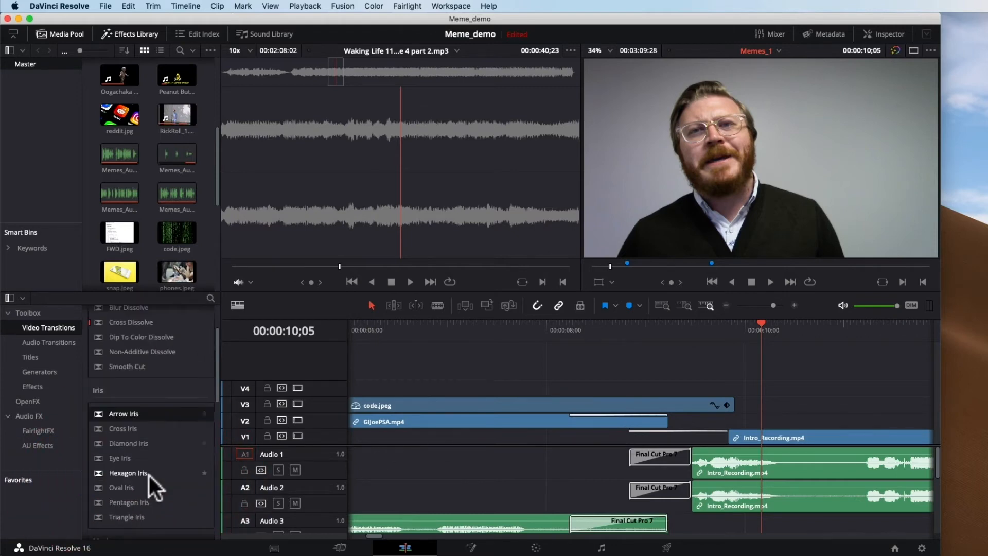
{"action": "scroll", "coordinate": [149, 476], "scroll_direction": "down", "scroll_amount": 2}
{"action": "left_click_drag", "start_coordinate": [135, 380], "coordinate": [800, 436]}
{"action": "left_click_drag", "start_coordinate": [801, 436], "coordinate": [695, 411]}
{"action": "mouse_move", "coordinate": [599, 339]}
{"action": "left_mouse_down"}
{"action": "mouse_move", "coordinate": [641, 339]}
{"action": "mouse_move", "coordinate": [587, 335]}
{"action": "mouse_move", "coordinate": [613, 333]}
{"action": "mouse_move", "coordinate": [596, 336]}
{"action": "left_mouse_up"}
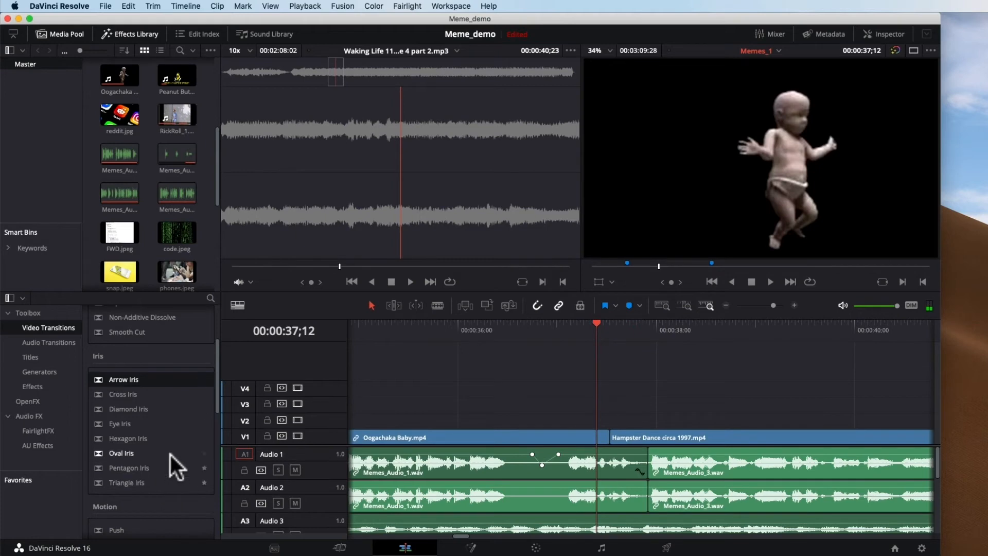
{"action": "left_click_drag", "start_coordinate": [129, 381], "coordinate": [621, 435]}
{"action": "mouse_move", "coordinate": [596, 326]}
{"action": "left_mouse_down"}
{"action": "mouse_move", "coordinate": [650, 332]}
{"action": "mouse_move", "coordinate": [563, 337]}
{"action": "left_mouse_up"}
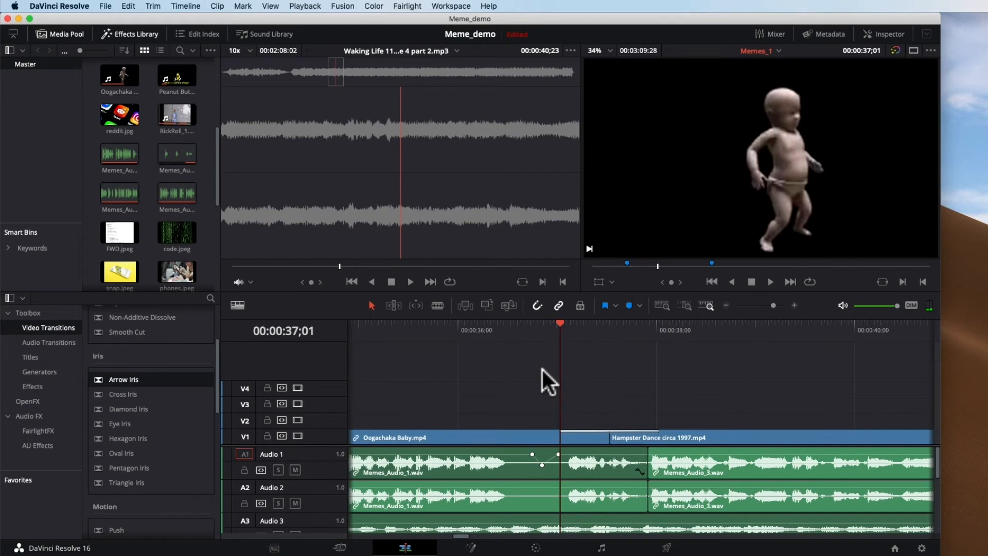
{"action": "left_click", "coordinate": [594, 335]}
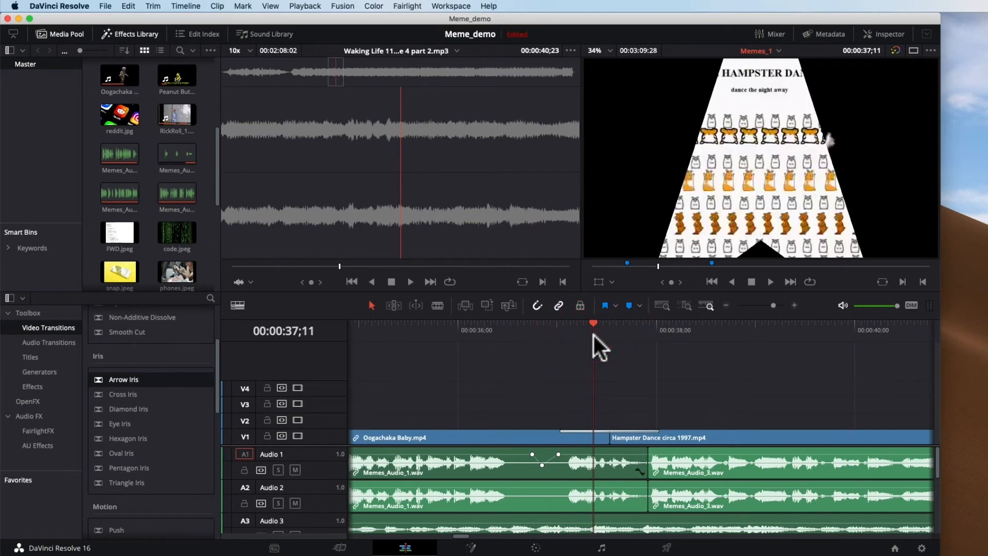
Try a Cross Iris at the same V1 cut and scrub through it
{"action": "left_click_drag", "start_coordinate": [142, 396], "coordinate": [650, 430]}
{"action": "left_click_drag", "start_coordinate": [604, 325], "coordinate": [629, 326]}
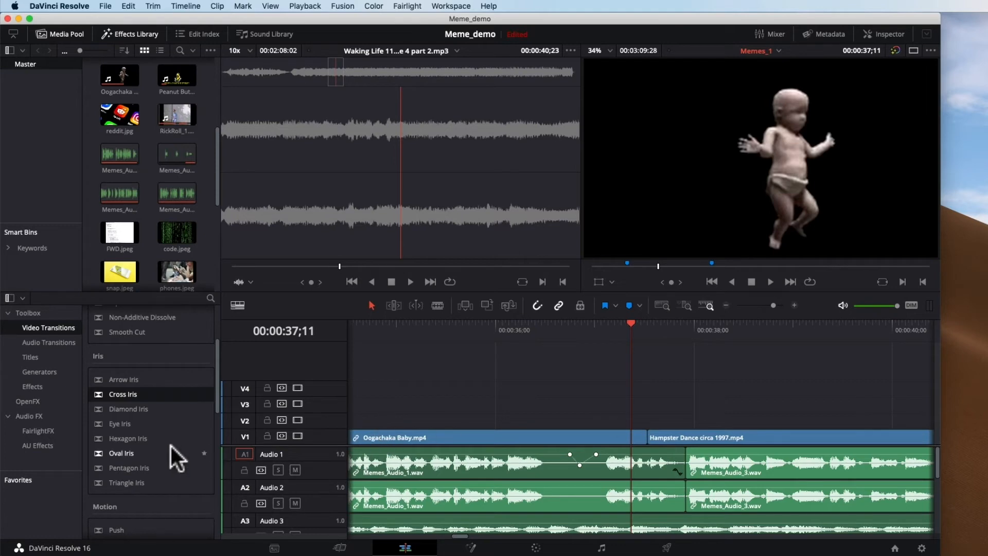
Try a Blur Dissolve at the cut into Hampster Dance circa 1997.mp4, scrub through it and delete it
{"action": "scroll", "coordinate": [170, 444], "scroll_direction": "down", "scroll_amount": 5}
{"action": "scroll", "coordinate": [171, 446], "scroll_direction": "up", "scroll_amount": 6}
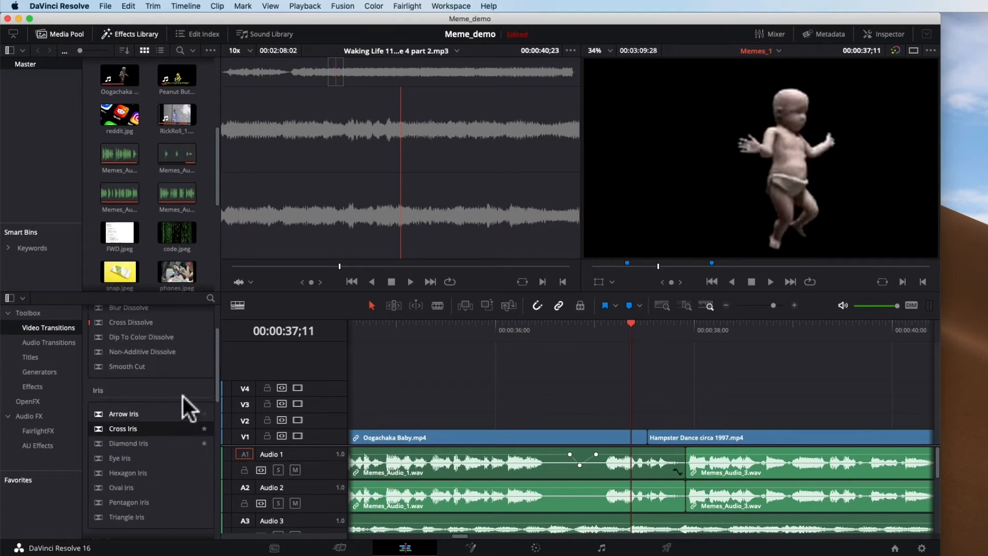
{"action": "scroll", "coordinate": [180, 393], "scroll_direction": "up", "scroll_amount": 3}
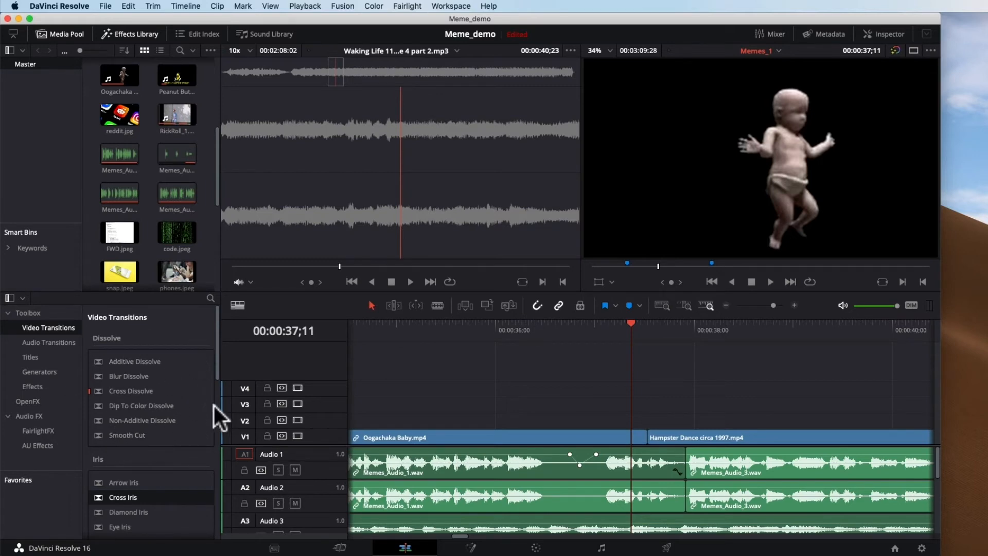
{"action": "left_click_drag", "start_coordinate": [135, 377], "coordinate": [646, 435]}
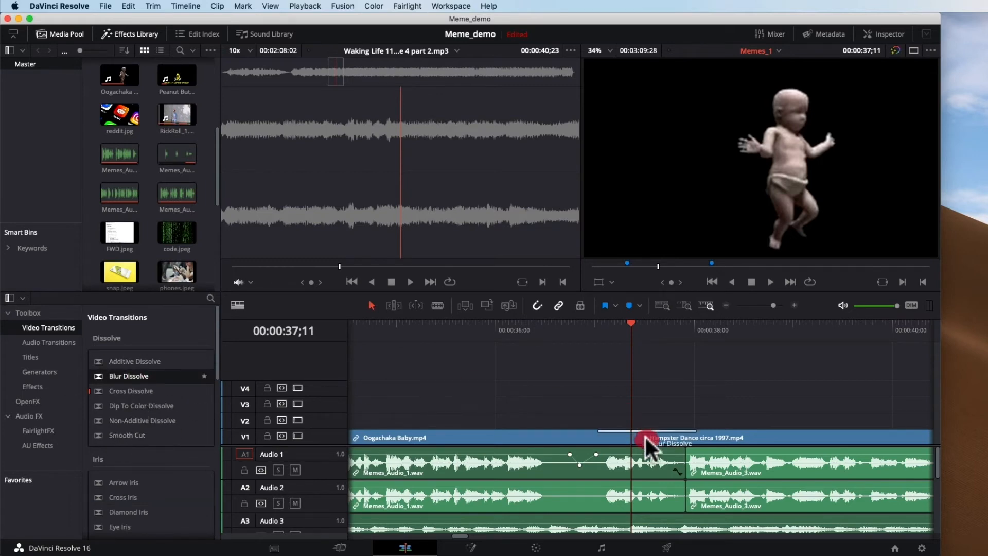
{"action": "left_click_drag", "start_coordinate": [633, 336], "coordinate": [710, 331]}
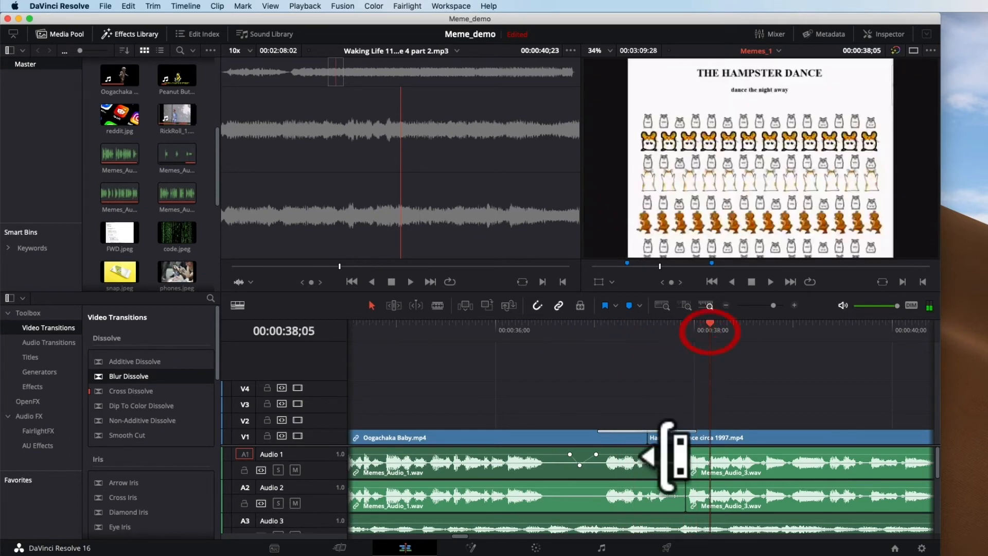
{"action": "left_click", "coordinate": [638, 431]}
{"action": "key", "text": "Delete"}
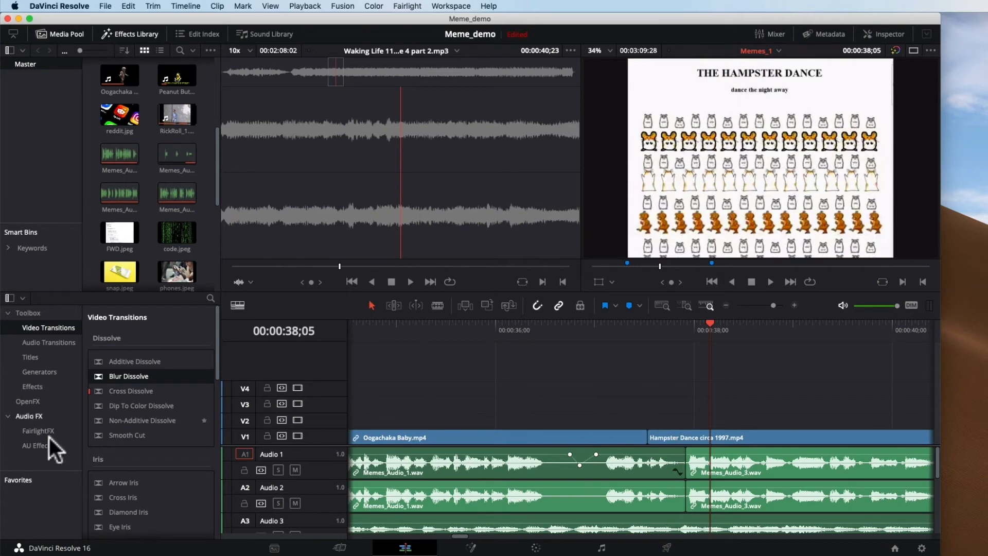
Browse the Shape, Wipe and Fusion video transitions and return to the Dissolve group
{"action": "scroll", "coordinate": [120, 466], "scroll_direction": "down", "scroll_amount": 10}
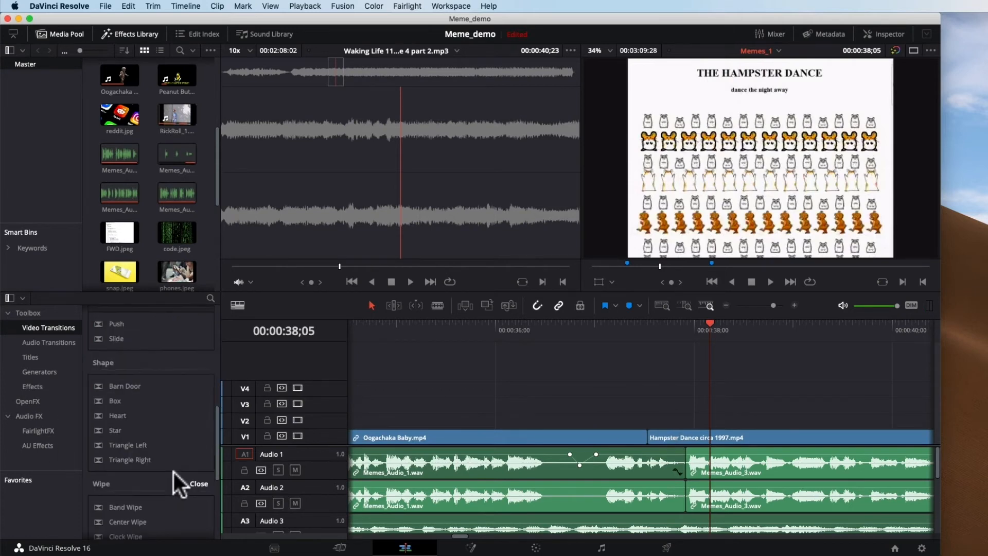
{"action": "scroll", "coordinate": [174, 471], "scroll_direction": "down", "scroll_amount": 8}
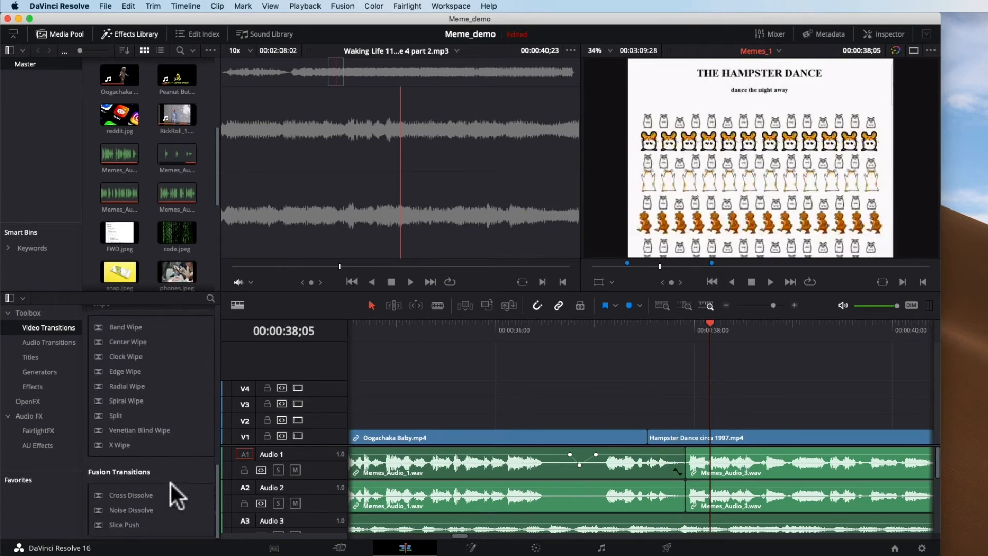
{"action": "scroll", "coordinate": [166, 518], "scroll_direction": "up", "scroll_amount": 4}
{"action": "scroll", "coordinate": [166, 505], "scroll_direction": "down", "scroll_amount": 1}
{"action": "scroll", "coordinate": [166, 505], "scroll_direction": "up", "scroll_amount": 2}
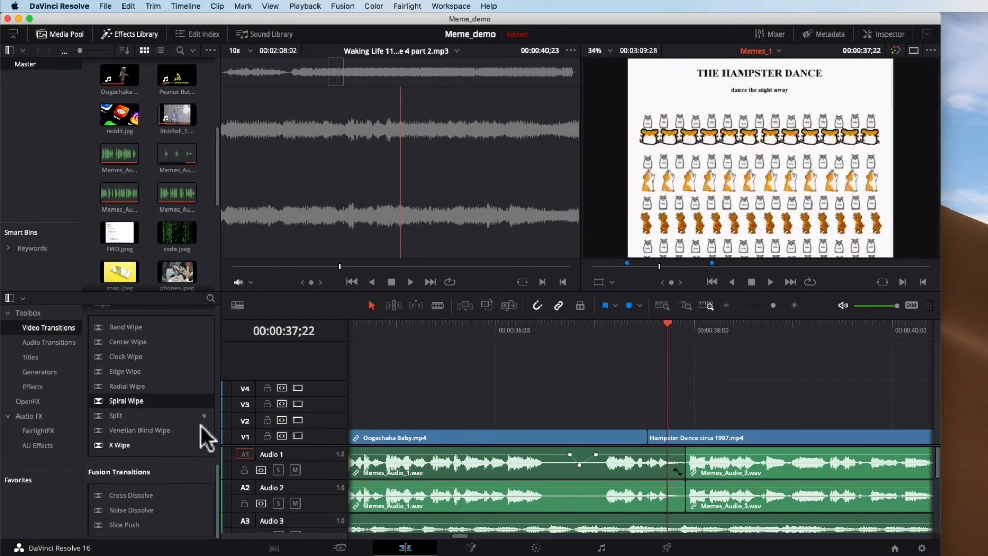
{"action": "left_click_drag", "start_coordinate": [217, 465], "coordinate": [219, 303]}
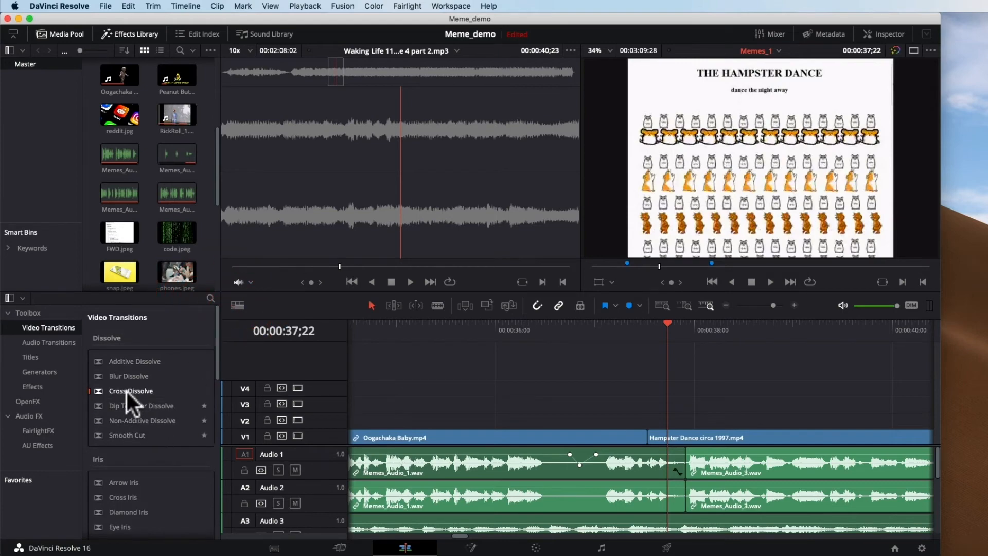
Apply a Cross Dissolve at the cut between Oogachaka Baby.mp4 and Hampster Dance circa 1997.mp4 and shorten the transition
{"action": "left_click_drag", "start_coordinate": [125, 389], "coordinate": [628, 430]}
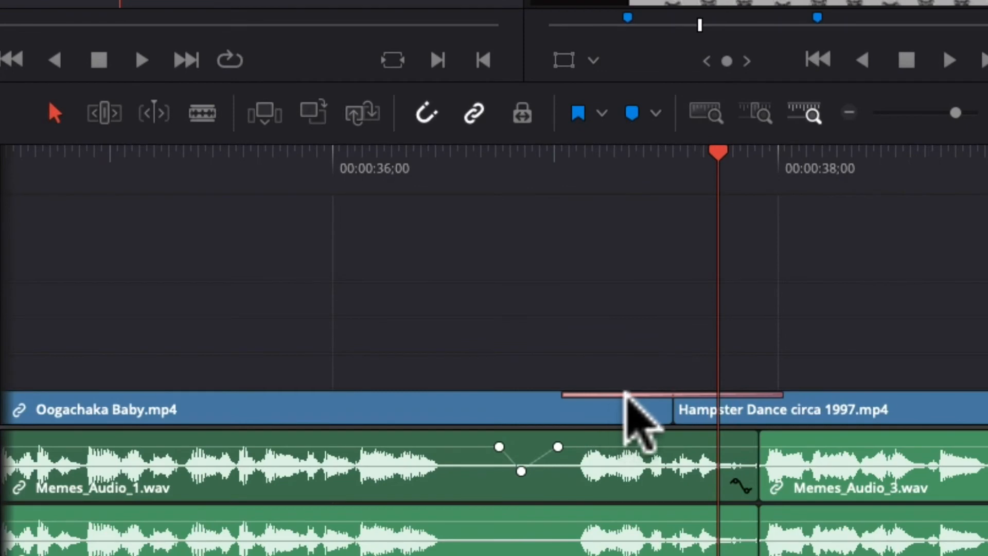
{"action": "left_click_drag", "start_coordinate": [625, 392], "coordinate": [629, 392]}
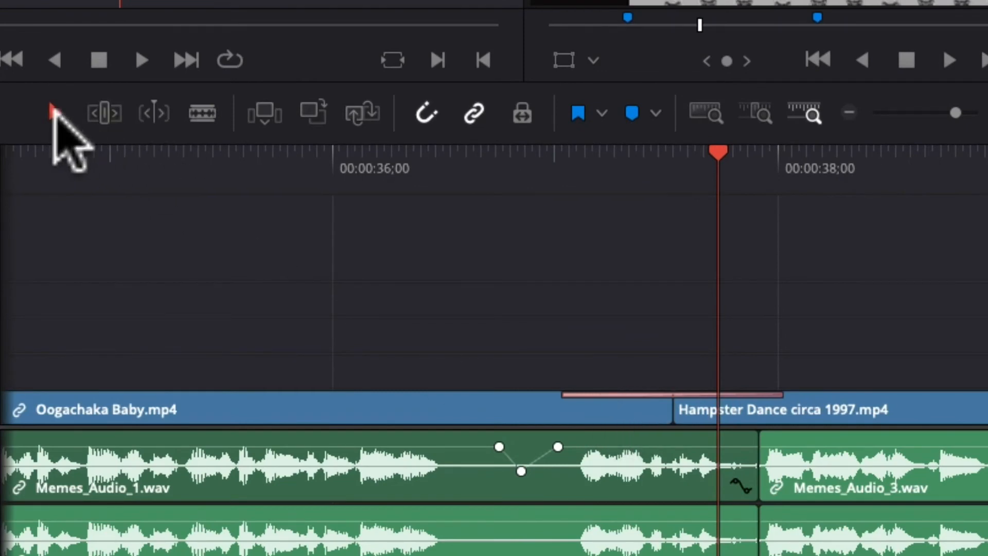
{"action": "left_click_drag", "start_coordinate": [567, 397], "coordinate": [609, 397]}
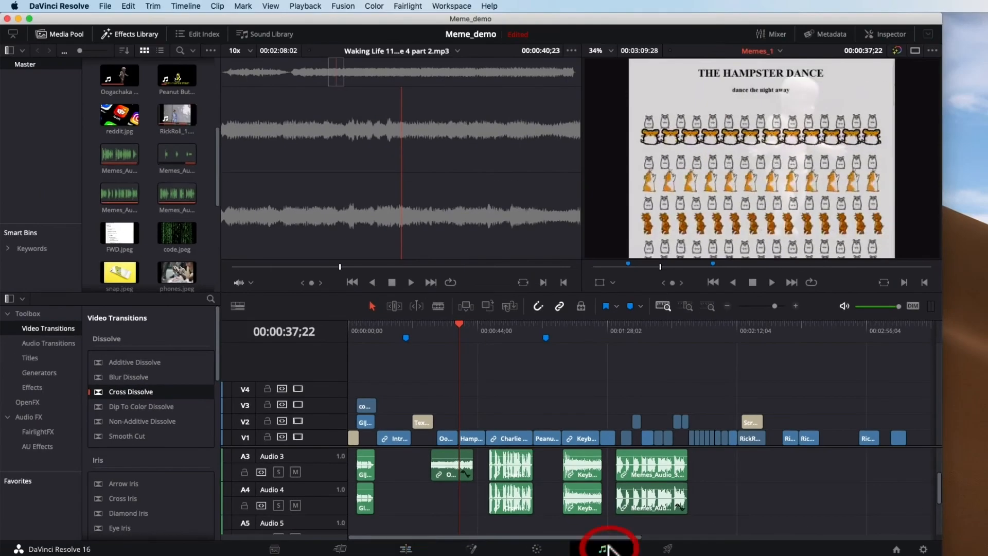
Switch to the Fairlight page and toggle the Mixer off and back on
{"action": "left_click", "coordinate": [608, 476]}
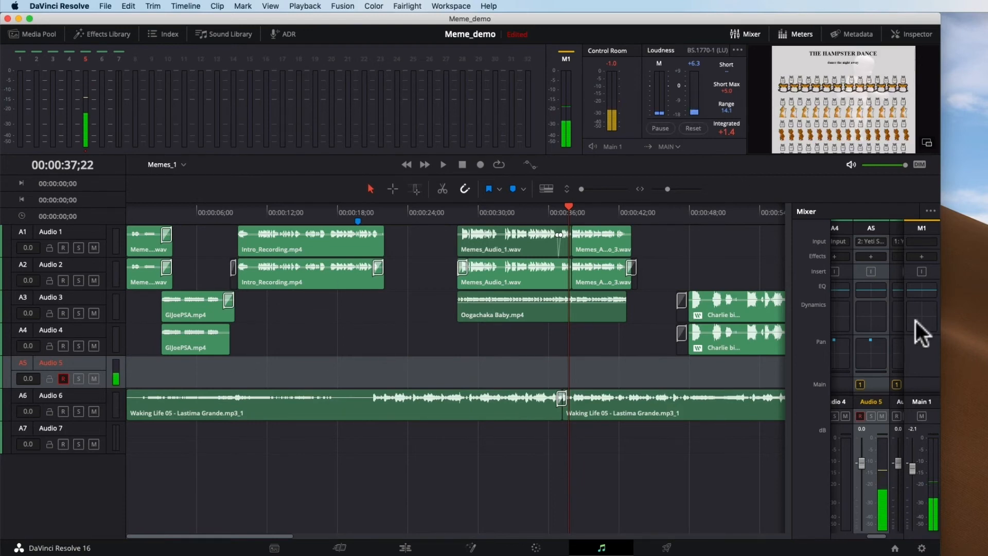
{"action": "left_click", "coordinate": [745, 30]}
{"action": "left_click", "coordinate": [742, 34]}
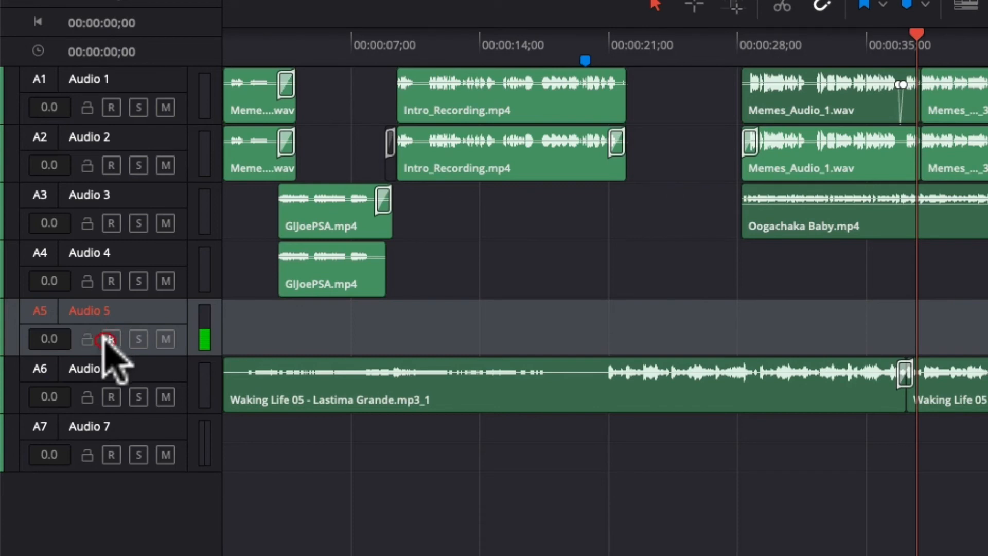
Place the playhead at the end of Intro_Recording.mp4, at 00:00:21;29, and arm the Audio 5 track for recording
{"action": "left_click", "coordinate": [111, 338]}
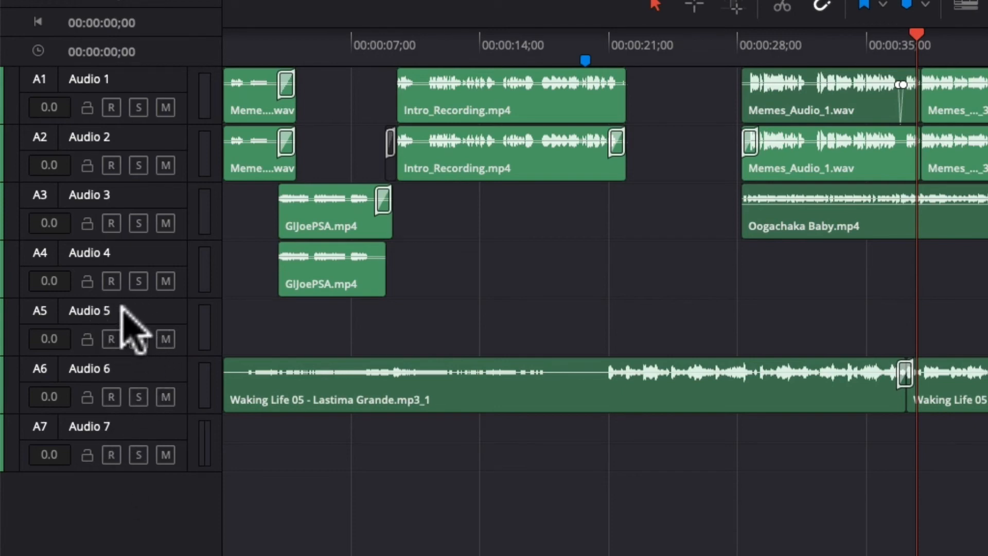
{"action": "left_click", "coordinate": [624, 42]}
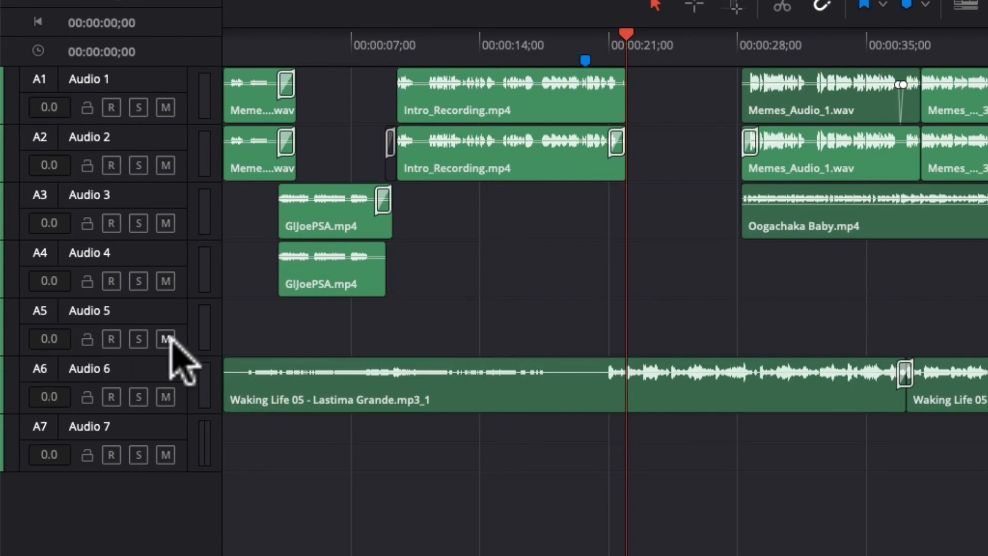
{"action": "left_click", "coordinate": [111, 339]}
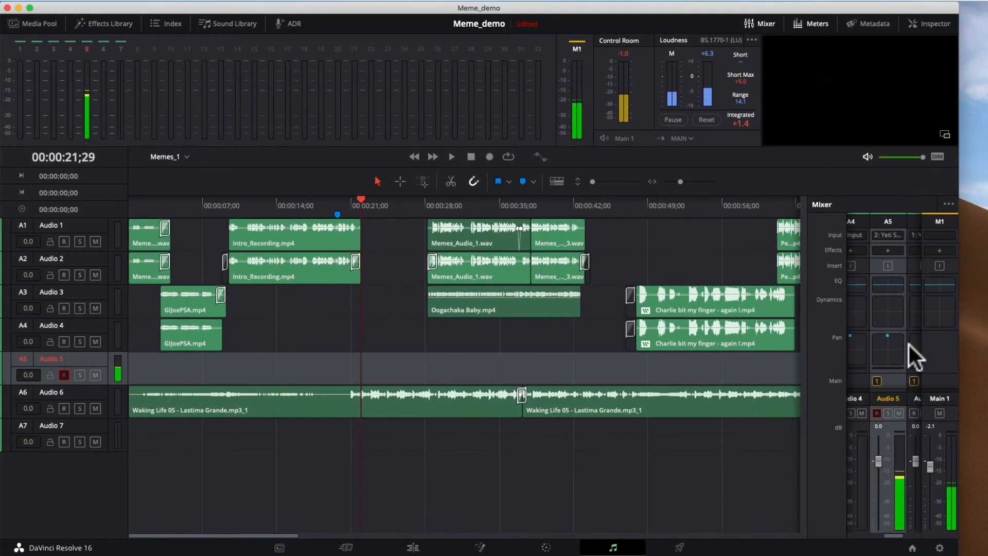
Open the input patching window for the Audio 5 channel from the Mixer
{"action": "left_click", "coordinate": [767, 20]}
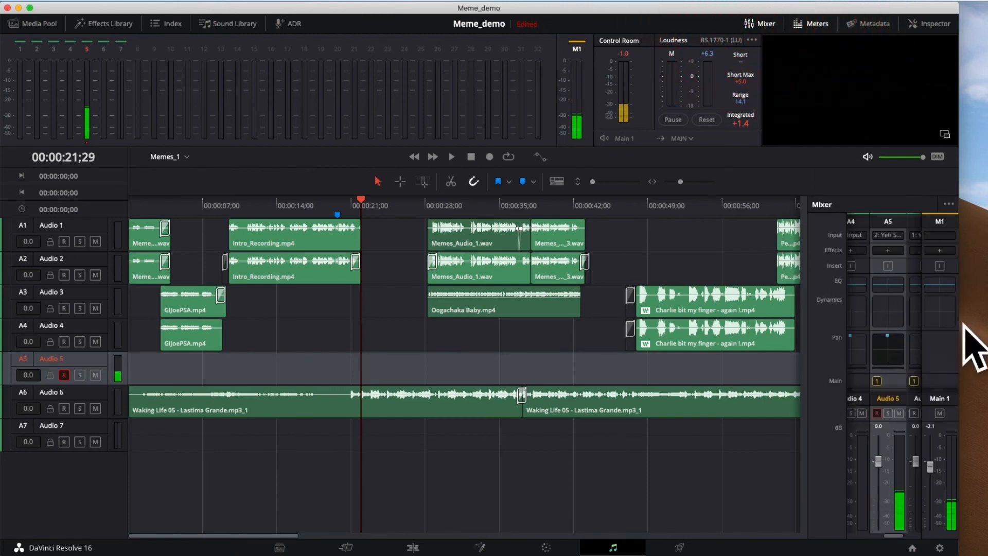
{"action": "left_click_drag", "start_coordinate": [892, 537], "coordinate": [893, 537]}
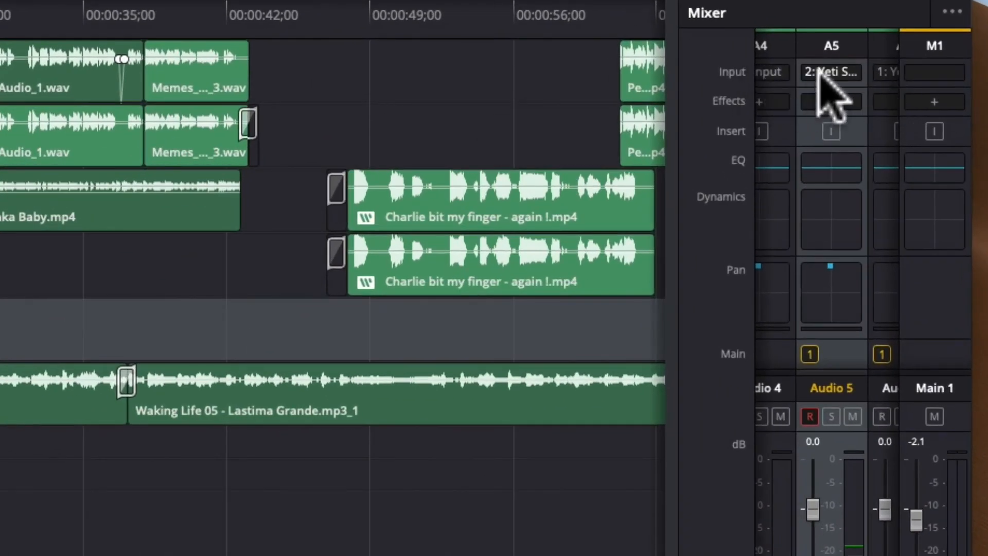
{"action": "left_click", "coordinate": [818, 73]}
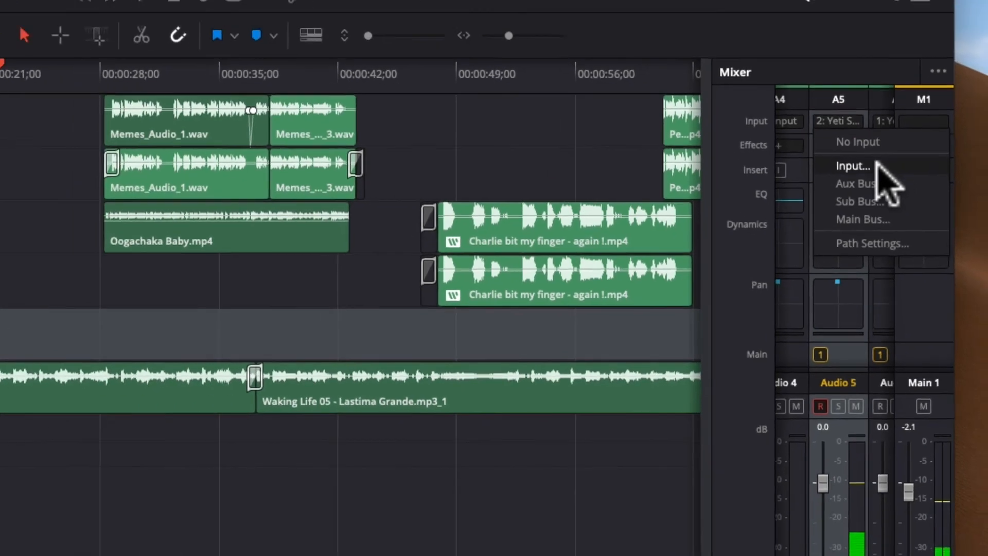
{"action": "left_click", "coordinate": [850, 126]}
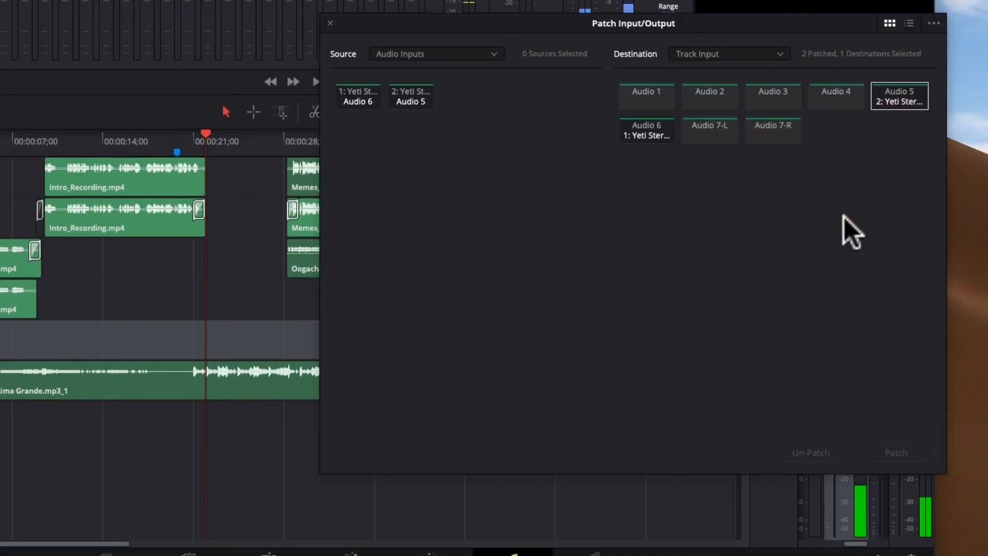
Patch the 2: Yeti Stereo Microphone input to Audio 4, close the patching window and recheck Audio 5's input options
{"action": "left_click", "coordinate": [411, 101]}
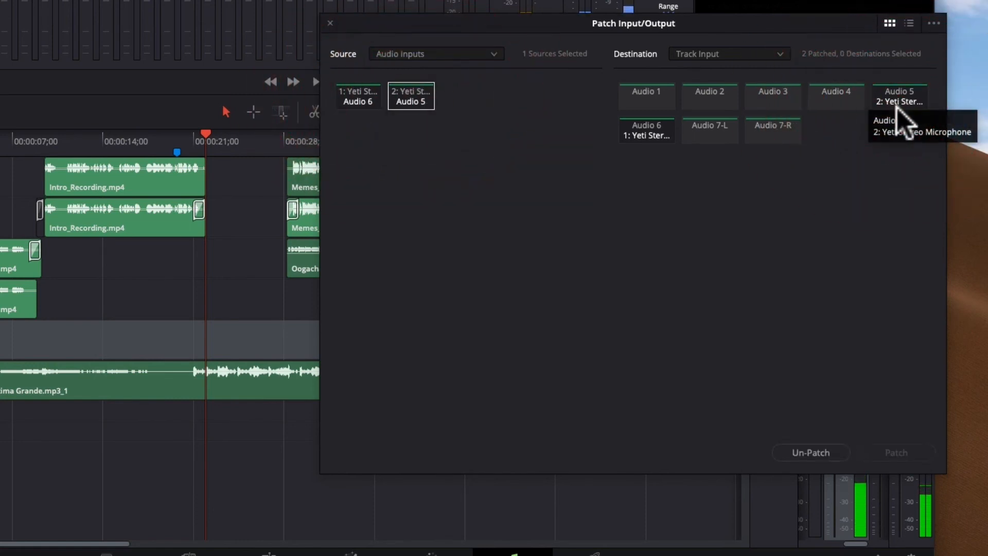
{"action": "left_click", "coordinate": [357, 98]}
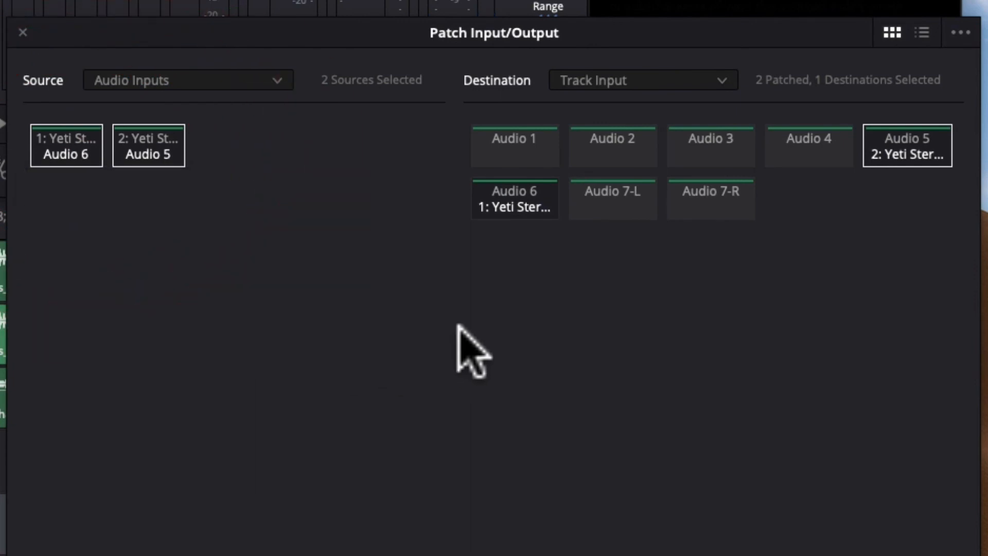
{"action": "left_click", "coordinate": [819, 142]}
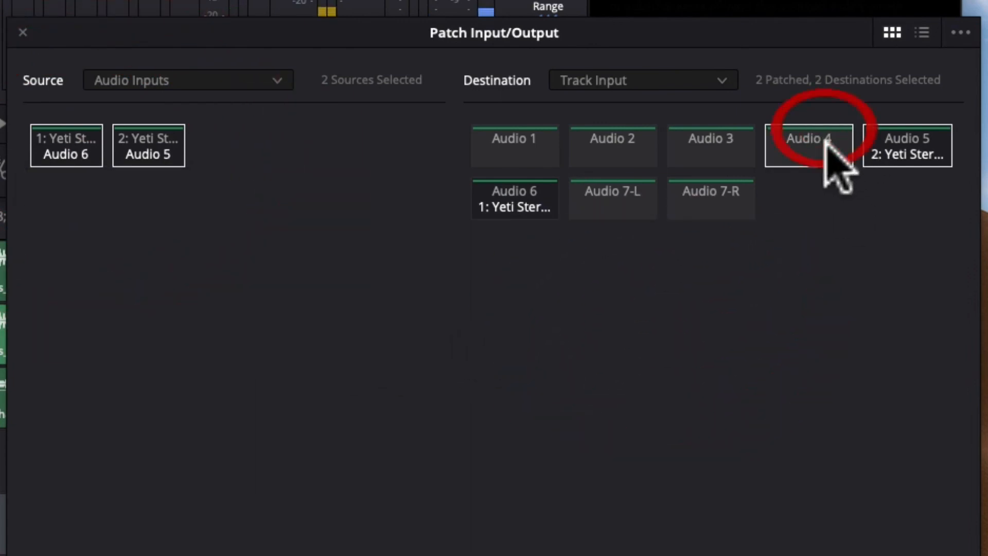
{"action": "left_click", "coordinate": [882, 140]}
{"action": "left_click", "coordinate": [77, 144]}
{"action": "left_click", "coordinate": [143, 151]}
{"action": "left_click", "coordinate": [815, 150]}
{"action": "left_click", "coordinate": [814, 148]}
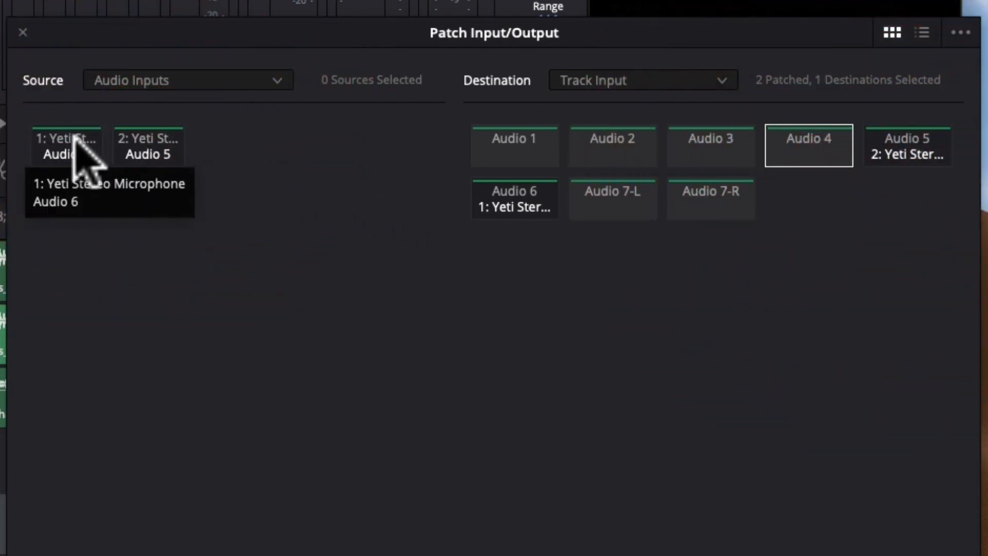
{"action": "left_click", "coordinate": [124, 145]}
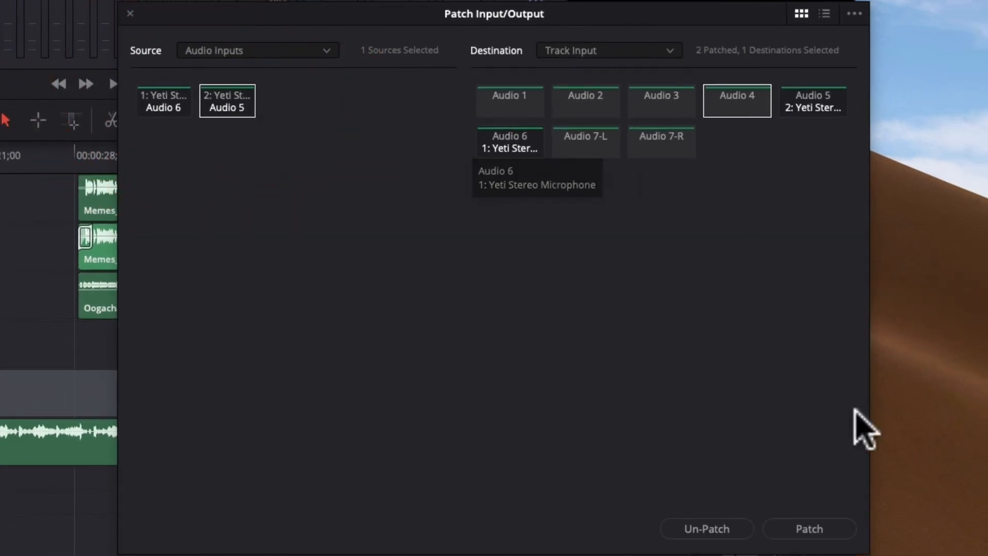
{"action": "left_click", "coordinate": [801, 524]}
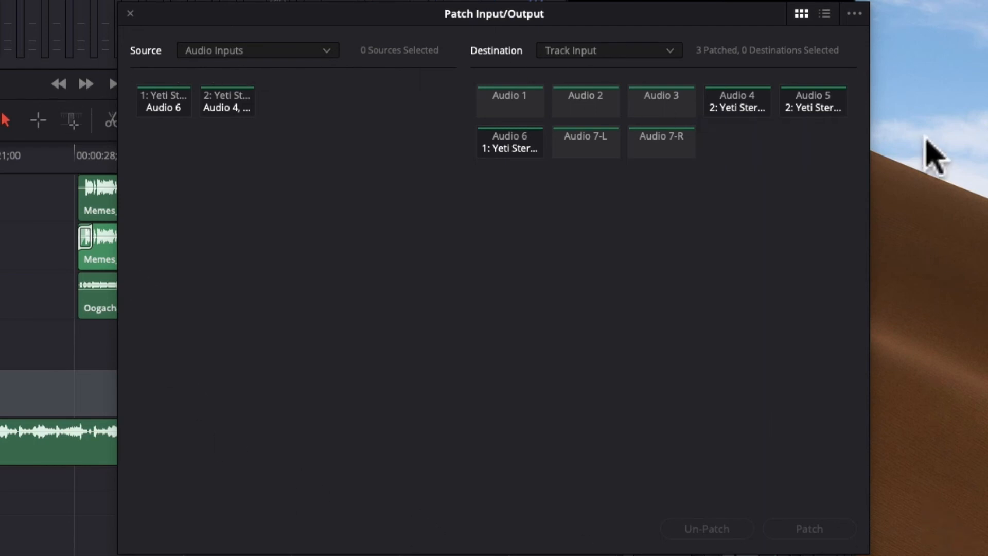
{"action": "left_click", "coordinate": [130, 14]}
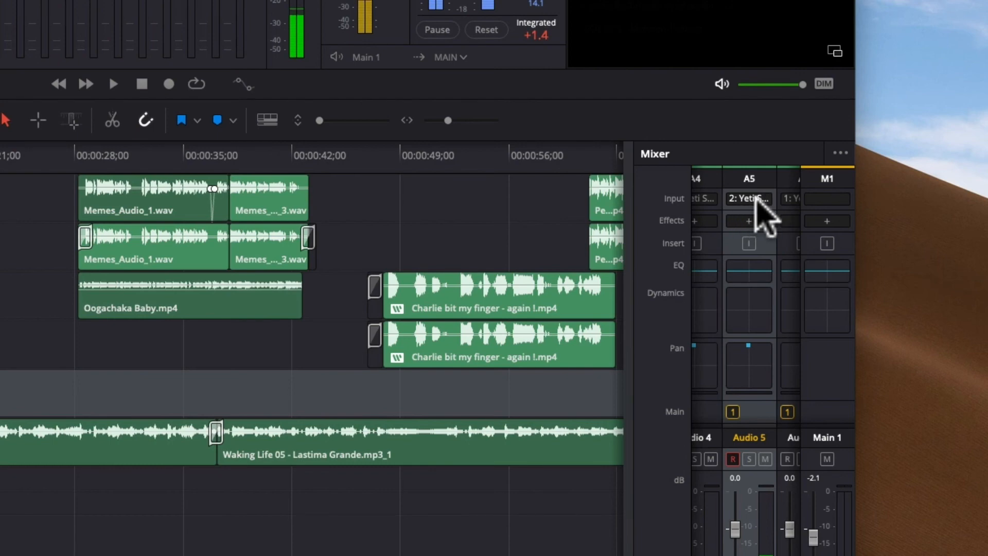
{"action": "left_click", "coordinate": [751, 200]}
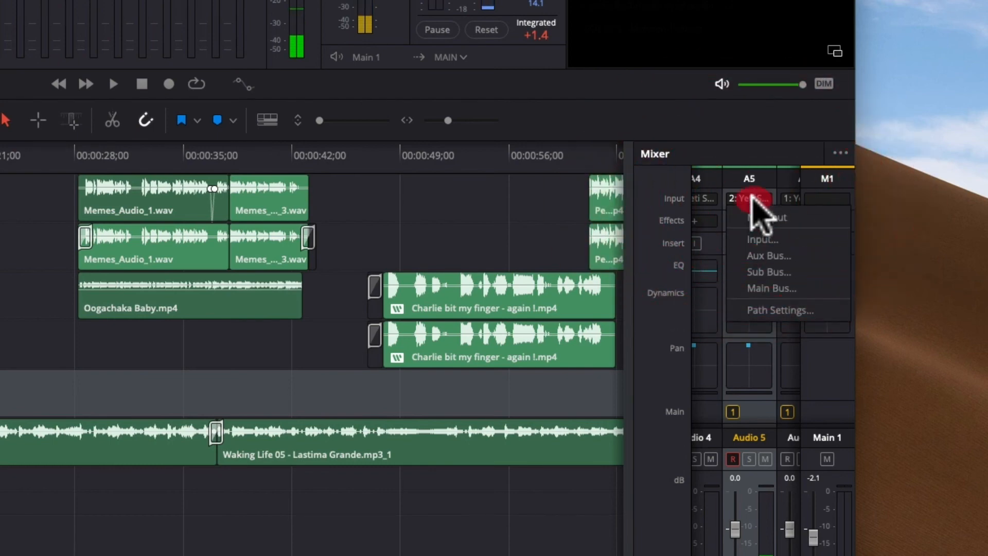
{"action": "left_click", "coordinate": [752, 199]}
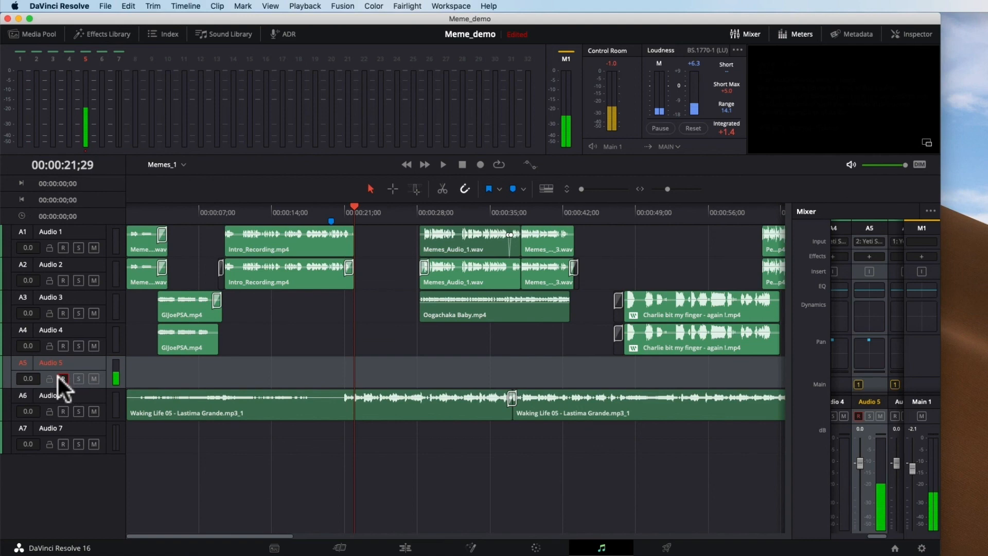
Record a short voice-over clip on Audio 5 from 00:00:21;29, stop recording, and move the playhead to 00:00:07;01
{"action": "left_click", "coordinate": [480, 164]}
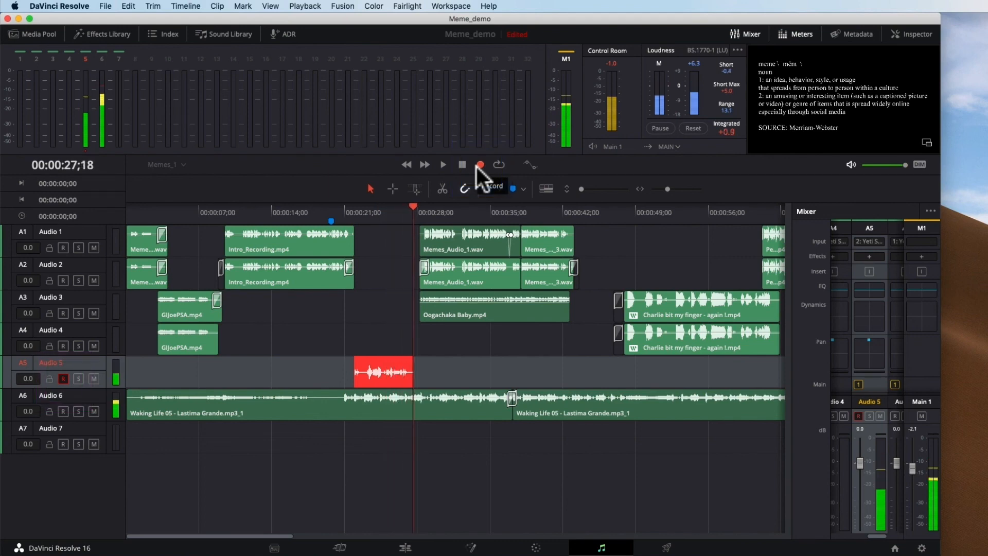
{"action": "left_click", "coordinate": [466, 165]}
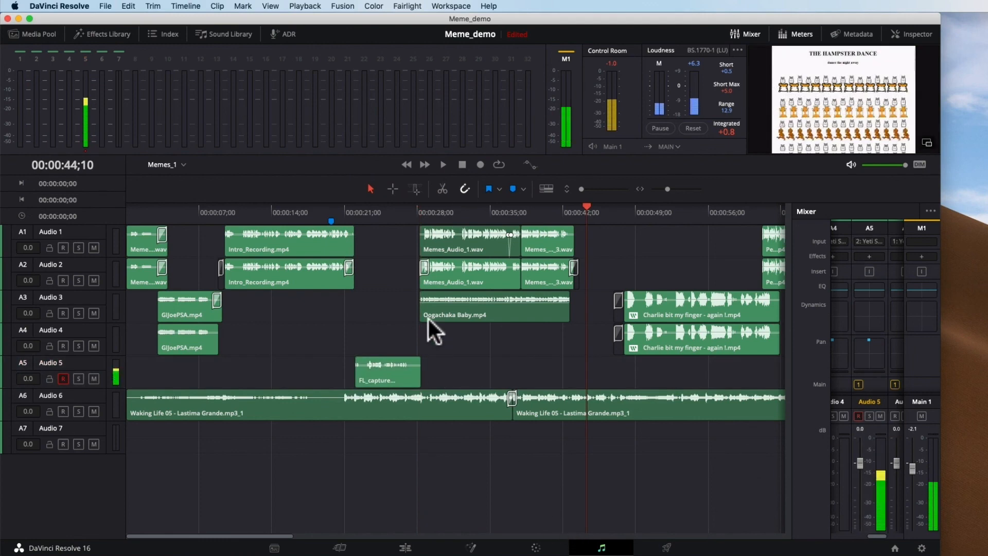
{"action": "left_click", "coordinate": [428, 319]}
{"action": "left_click_drag", "start_coordinate": [359, 214], "coordinate": [194, 205]}
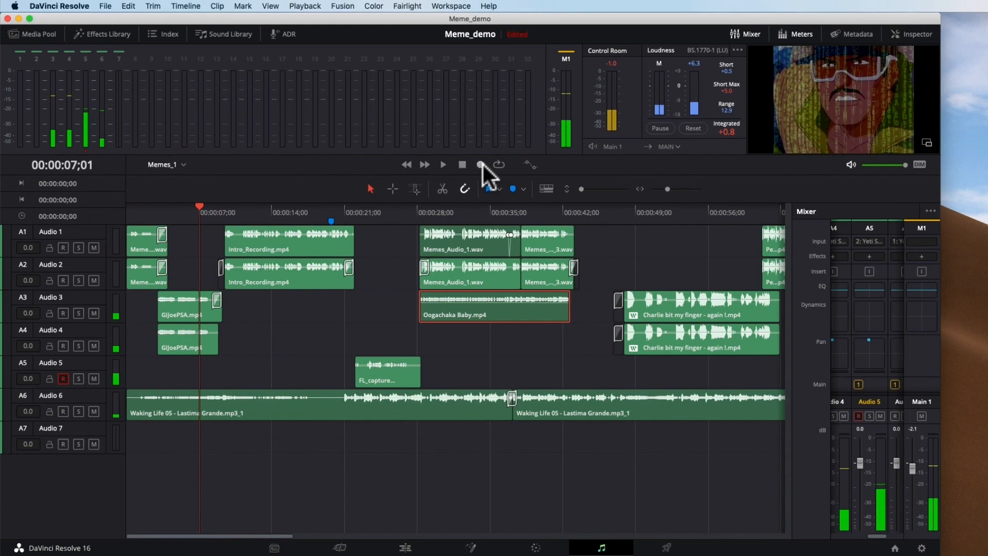